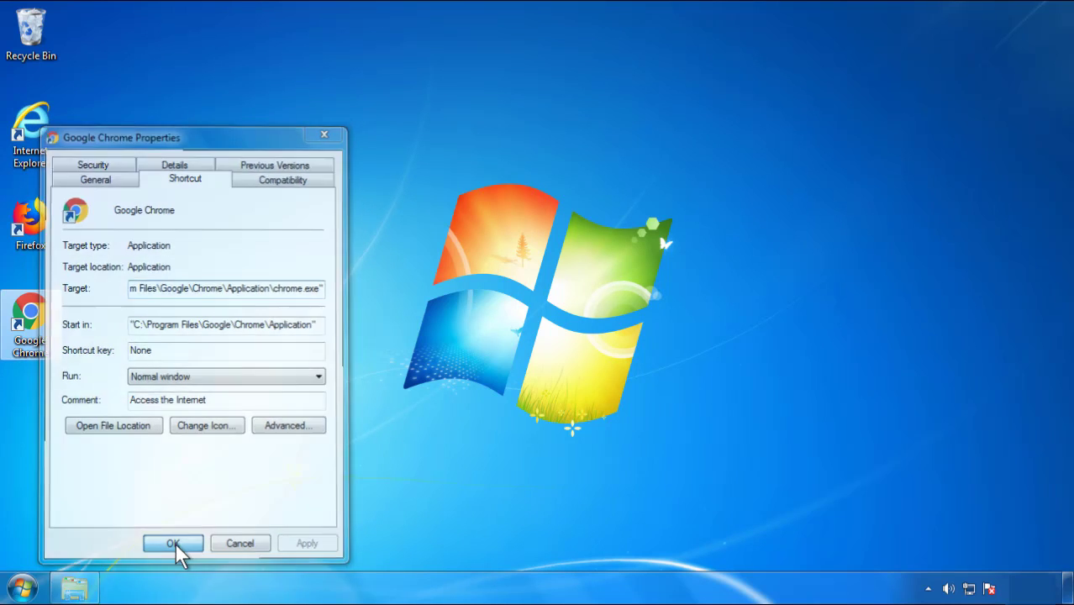
Close the Chrome shortcut's Properties, keeping its target as plain chrome.exe
left_click(22, 587)
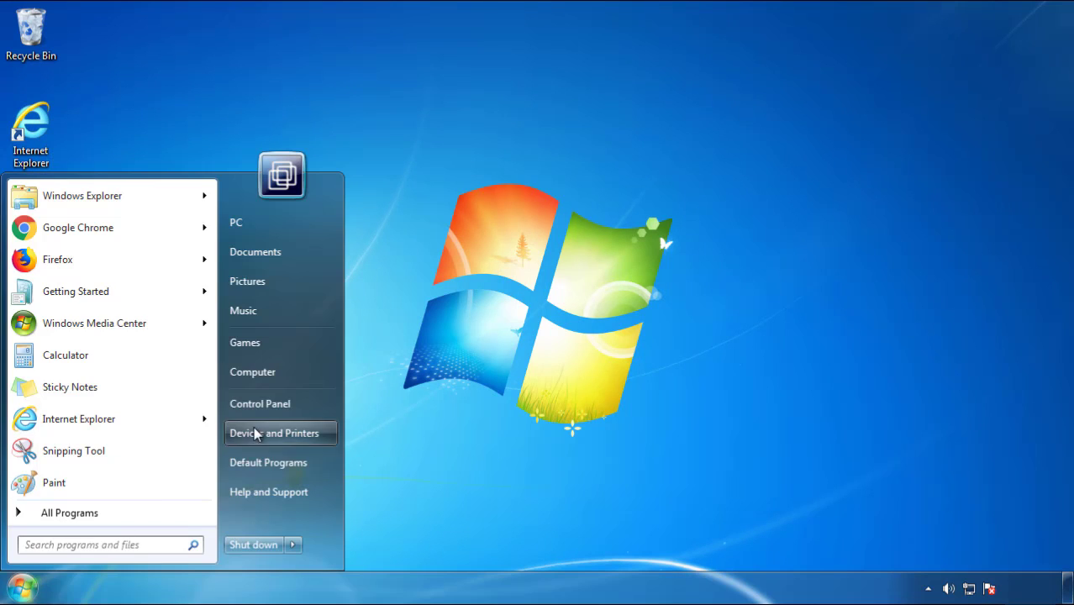
Open the installed programs list in Control Panel and sort it newest first by install date
left_click(269, 401)
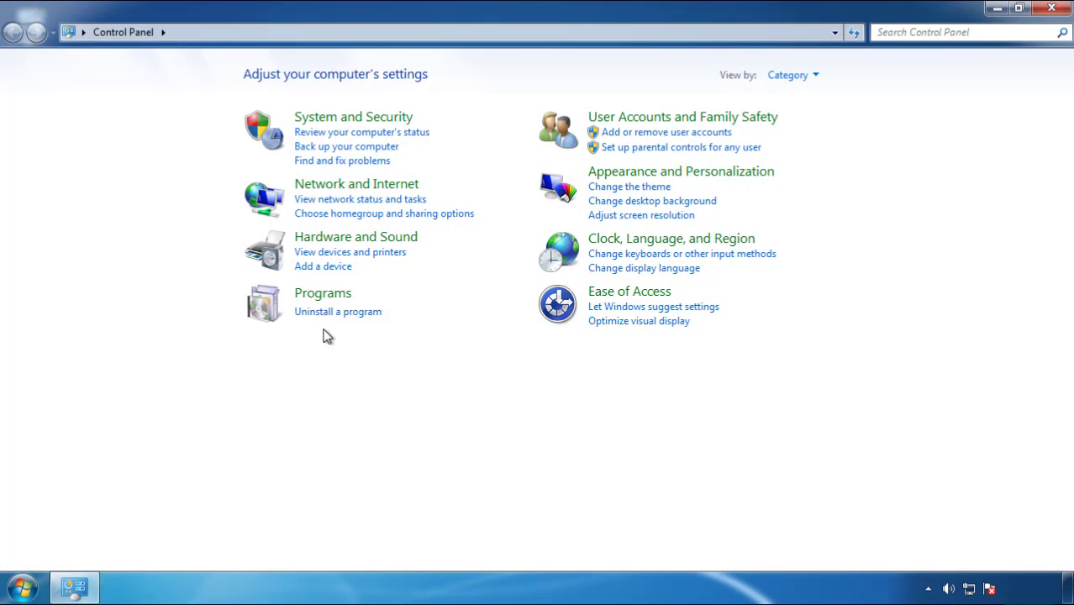
left_click(332, 313)
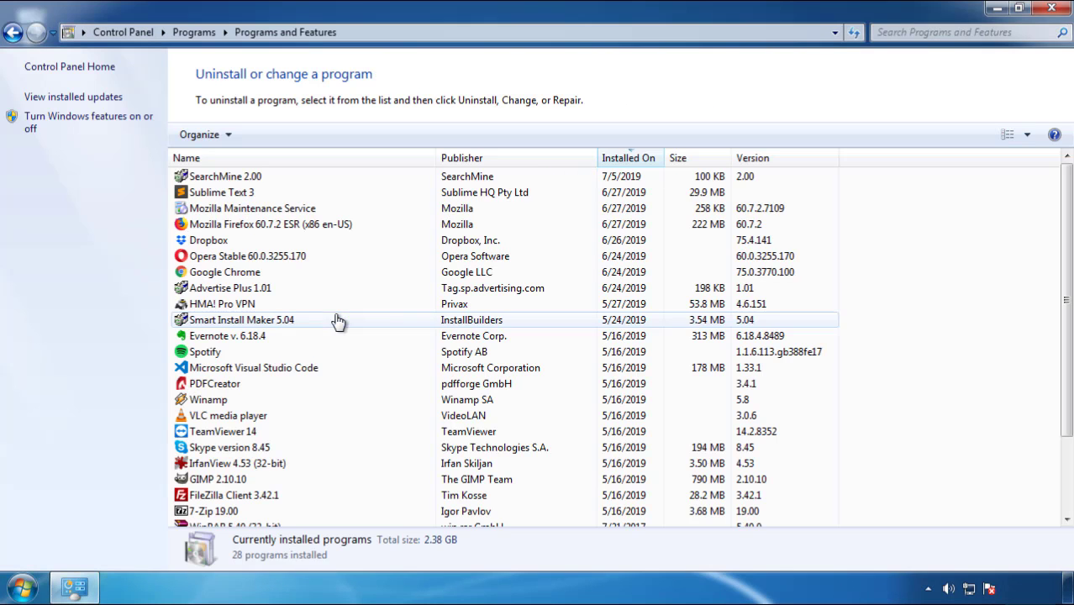
left_click(629, 160)
left_click(623, 160)
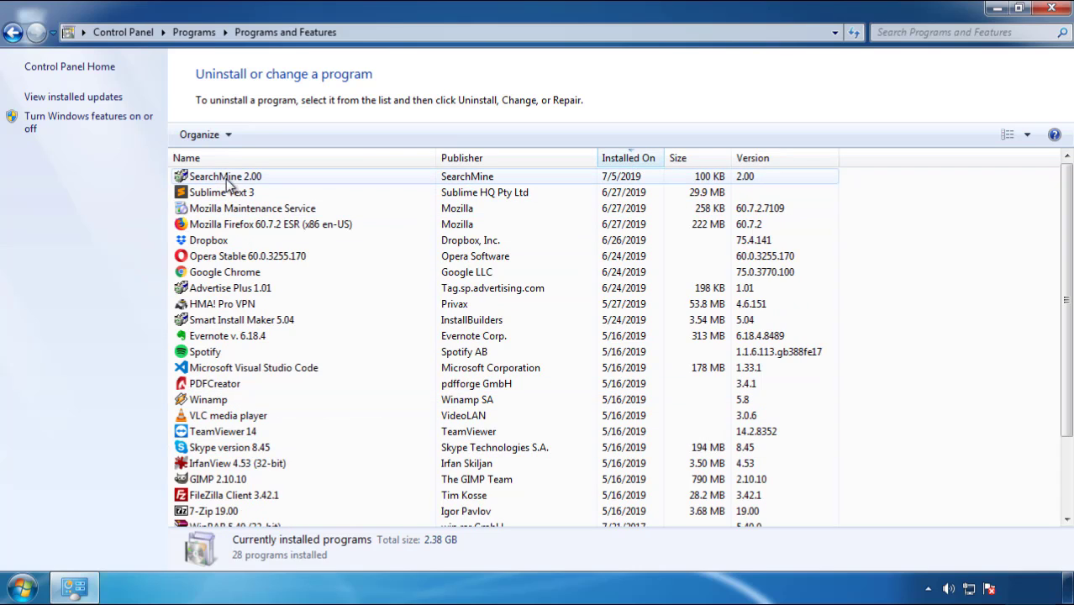
Uninstall SearchMine 2.00 and close the installed programs window
left_click(226, 178)
left_click(268, 136)
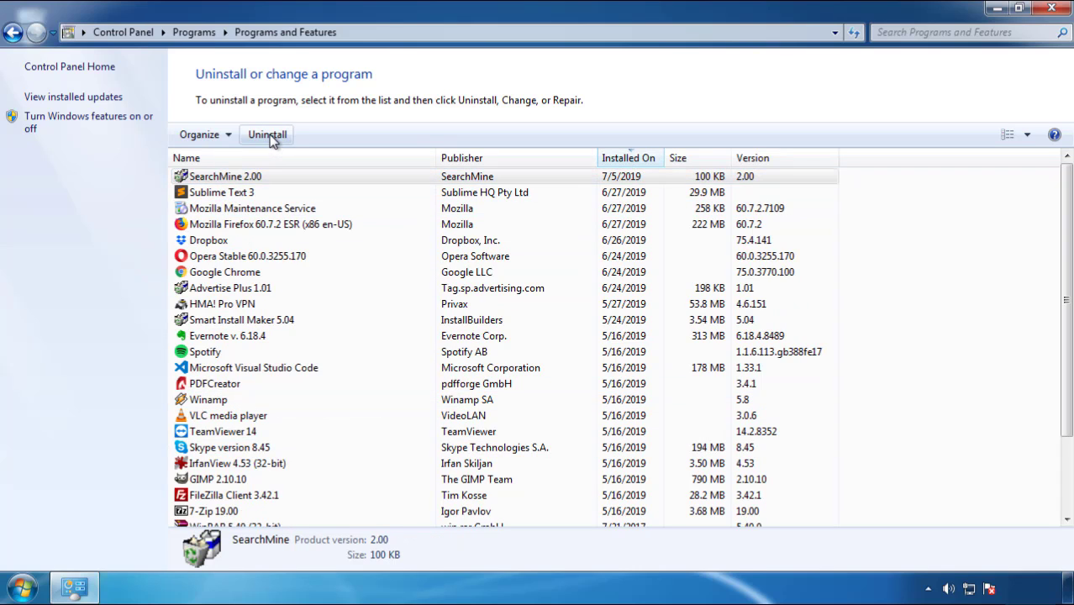
left_click(626, 448)
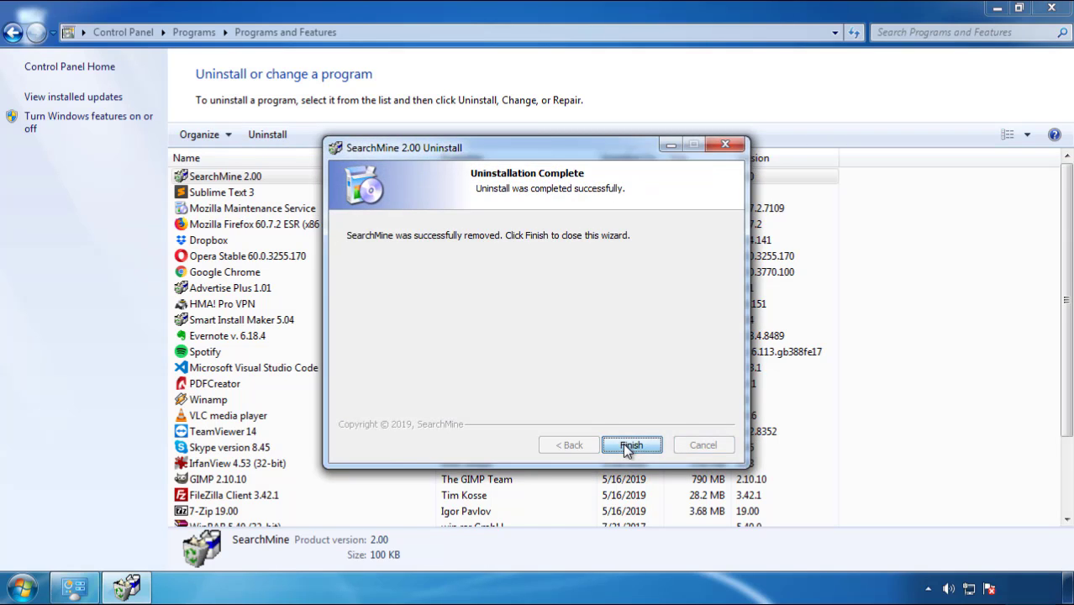
left_click(624, 444)
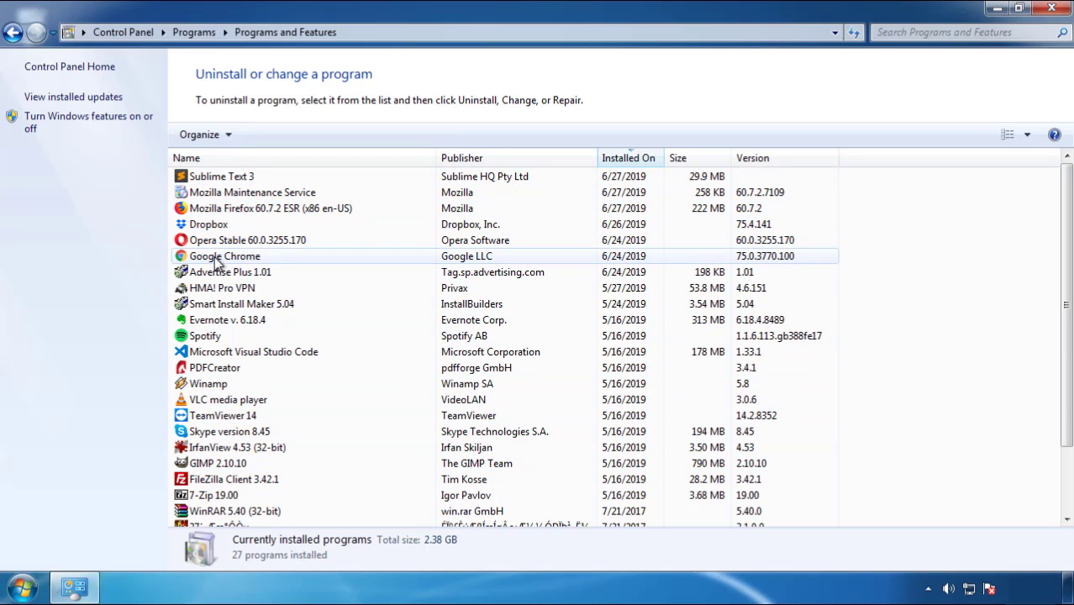
left_click(1052, 10)
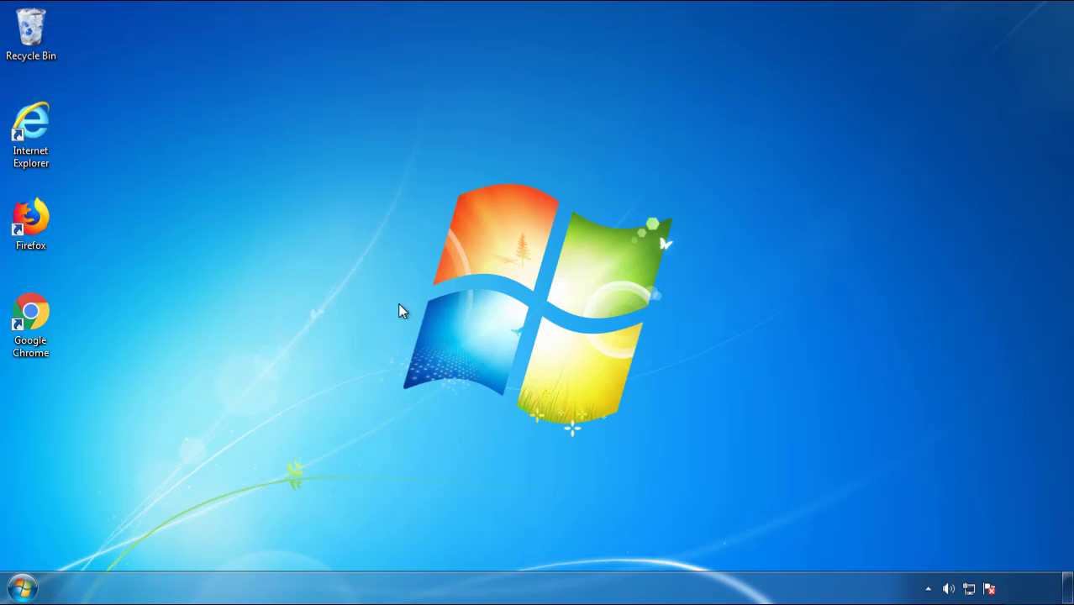
Restart the computer and pick Safe Mode from the Advanced Boot Options
left_click(20, 589)
mouse_move(291, 546)
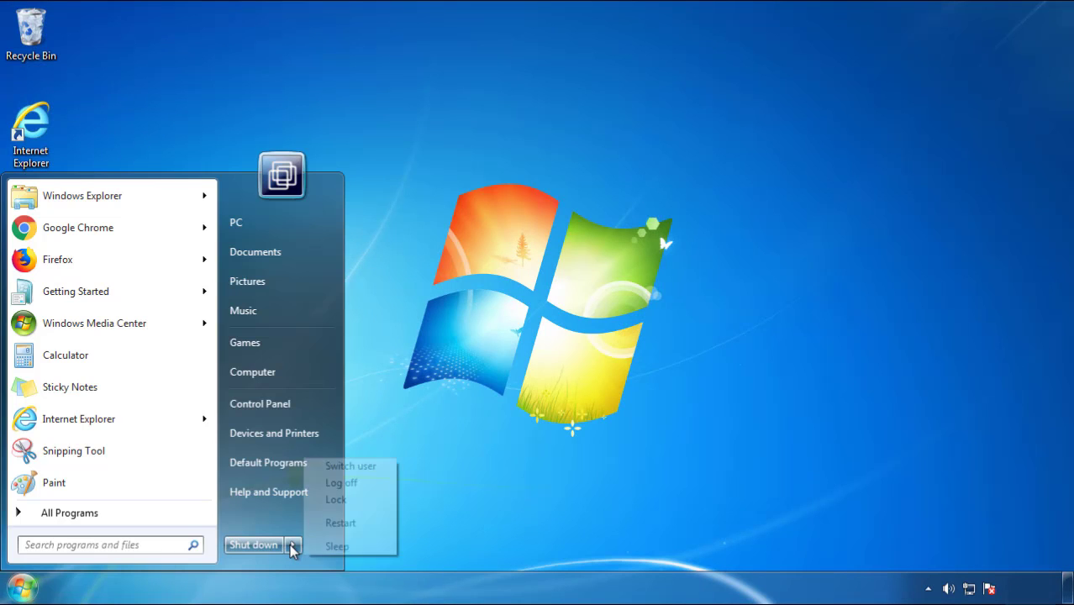
left_click(559, 458)
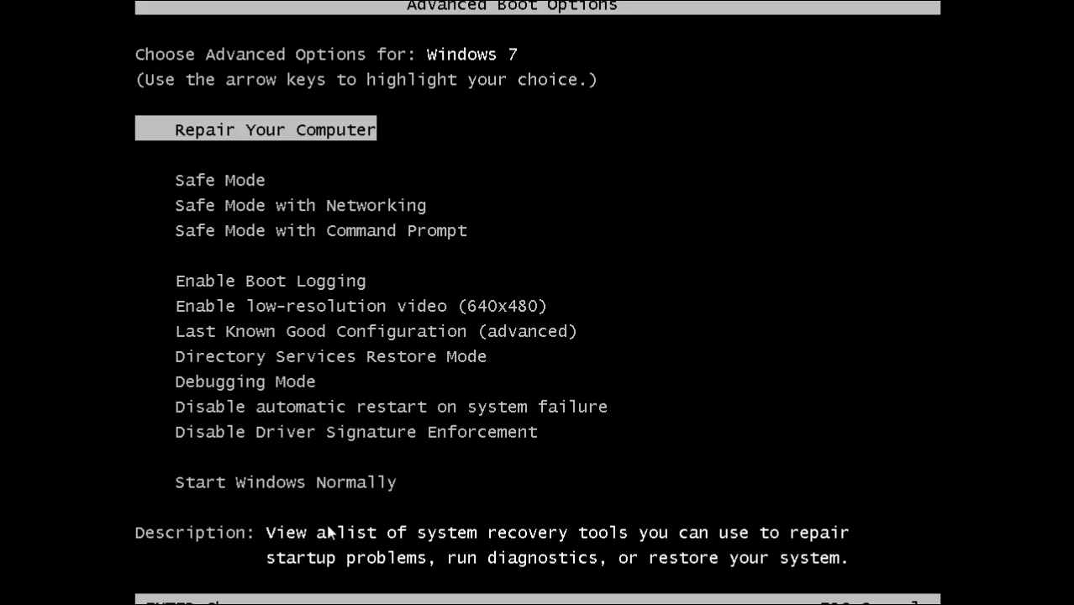
key("Down")
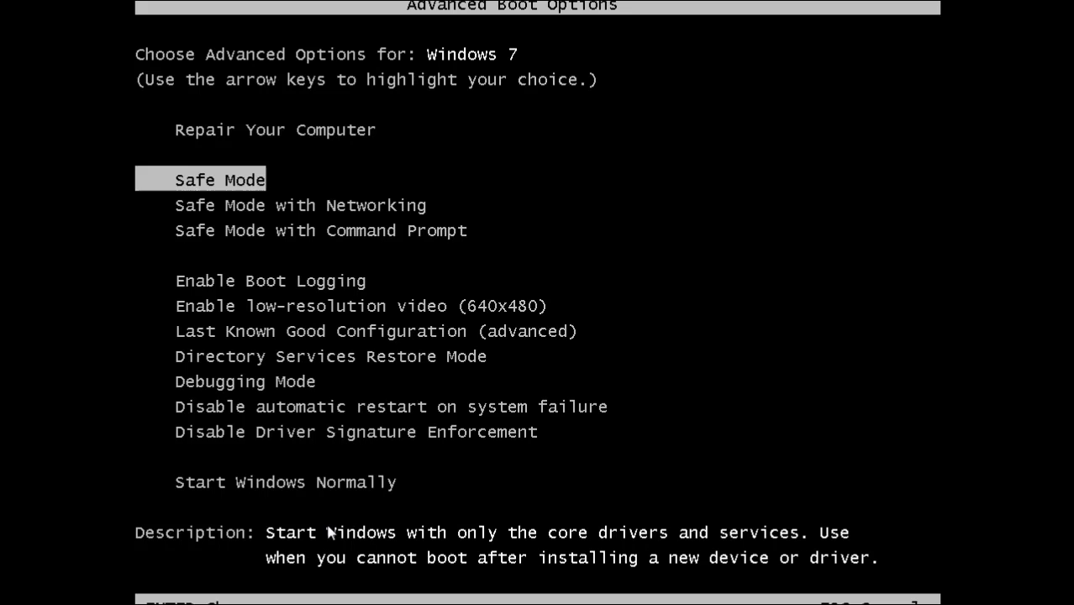
key("Return")
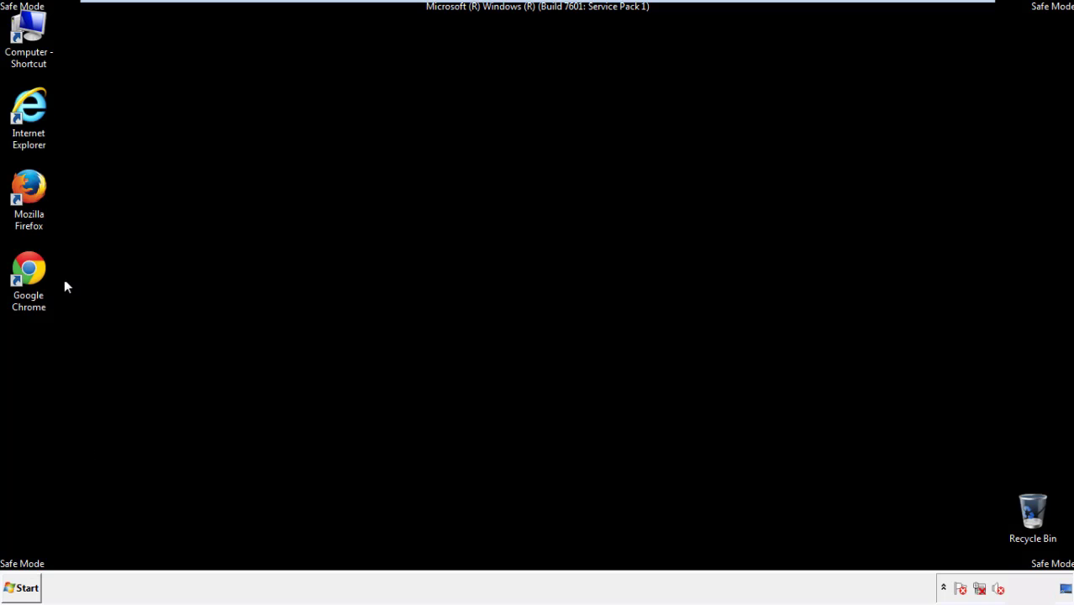
Launch Firefox, decline the default-browser prompt, and keep the menu bar visible
double_click(37, 195)
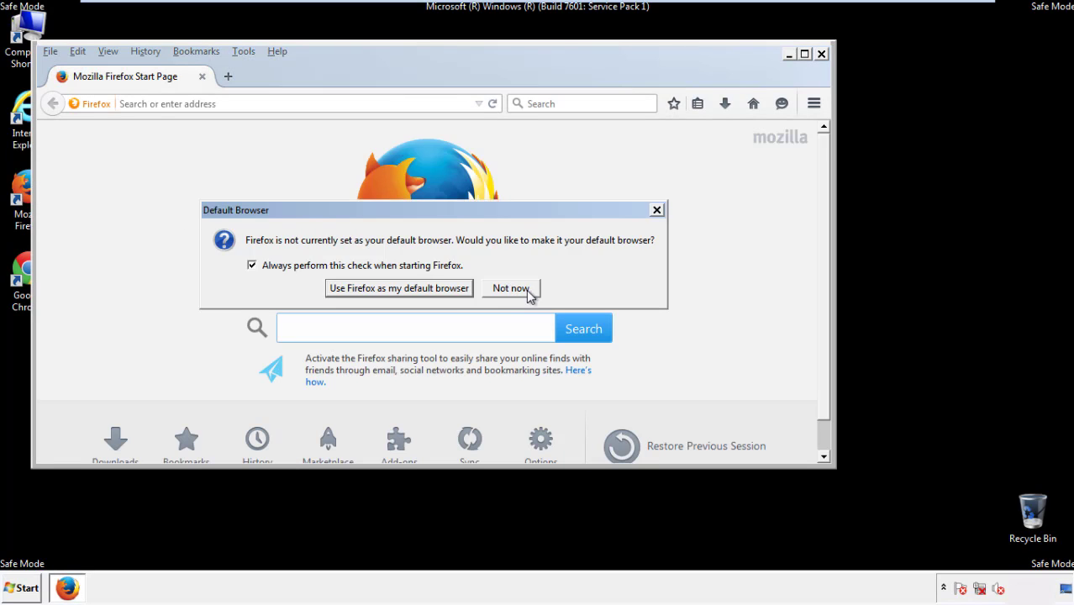
left_click(516, 289)
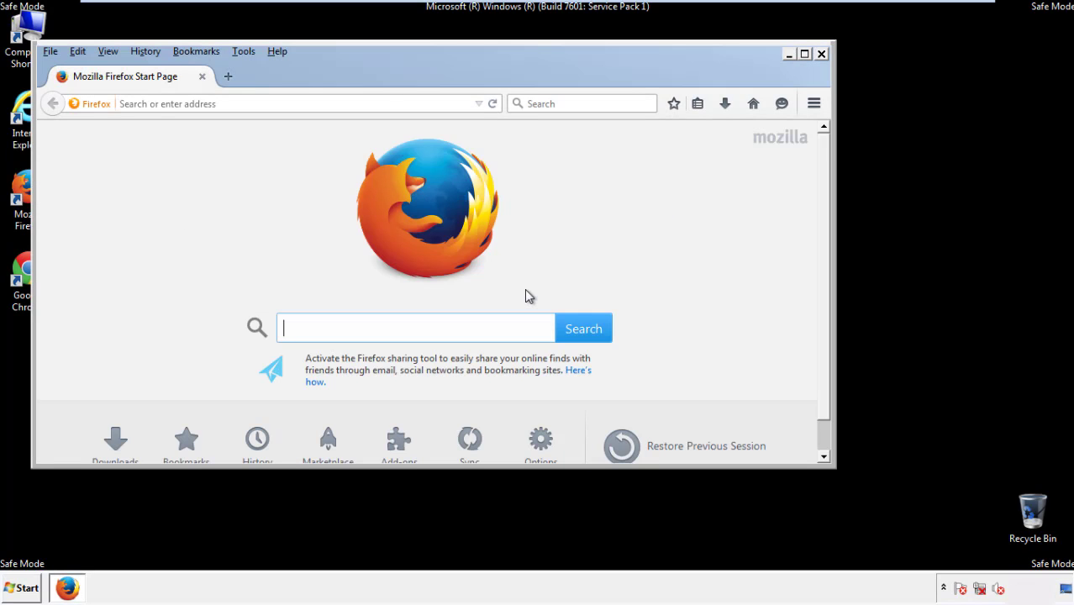
right_click(330, 68)
left_click(361, 128)
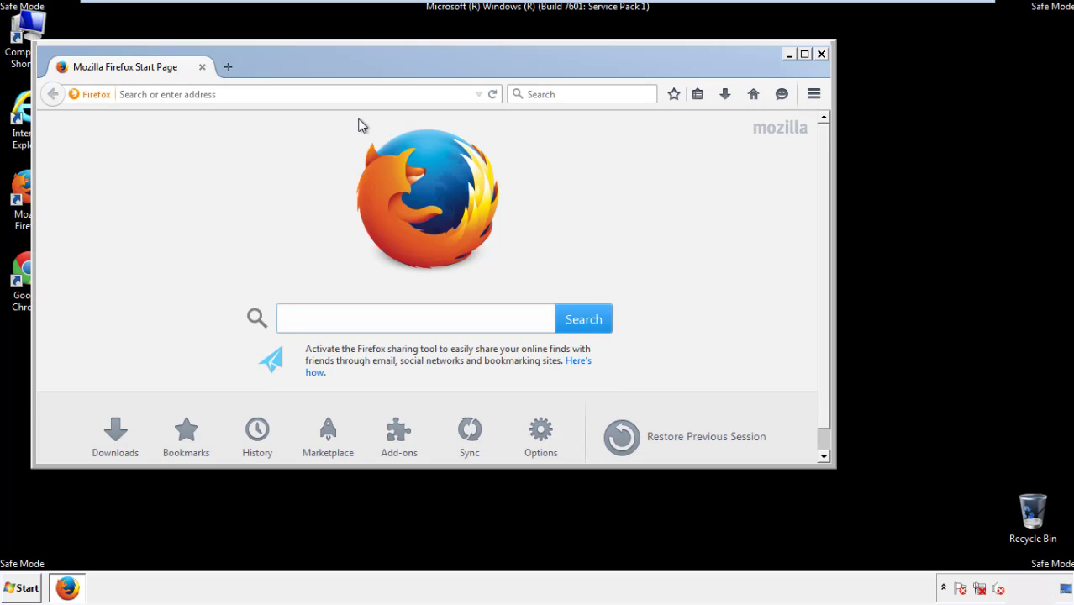
right_click(339, 70)
left_click(350, 130)
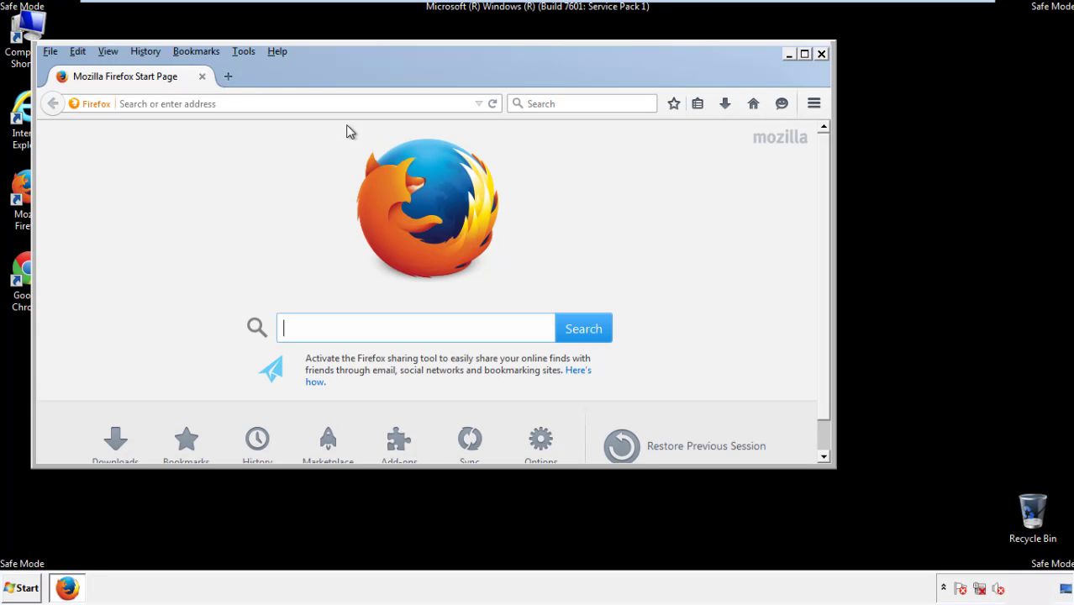
Clear Firefox history for Everything, including offline website data and site preferences
left_click(148, 52)
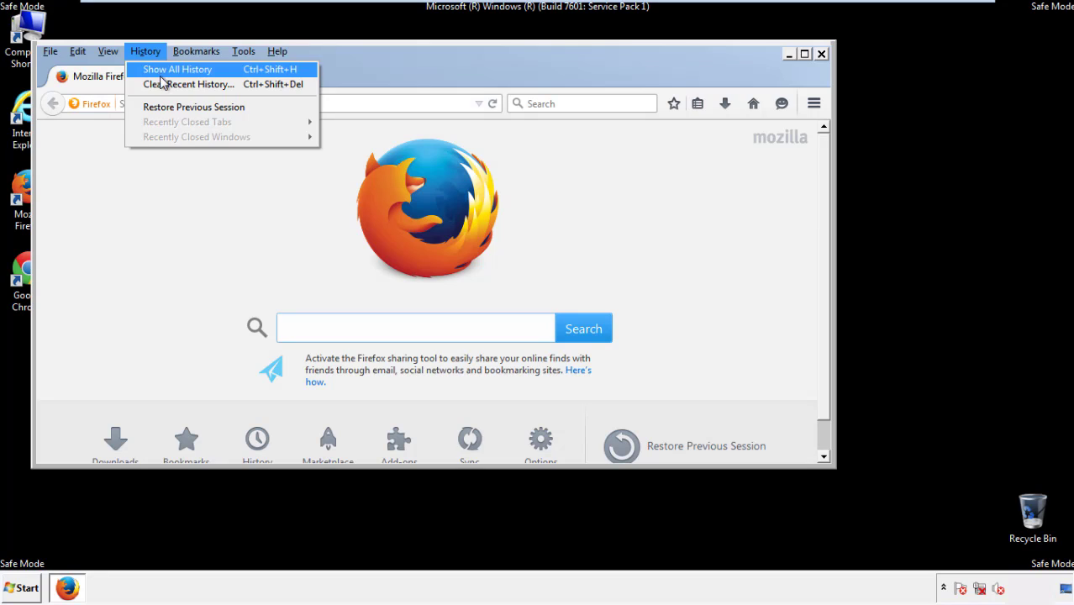
left_click(162, 84)
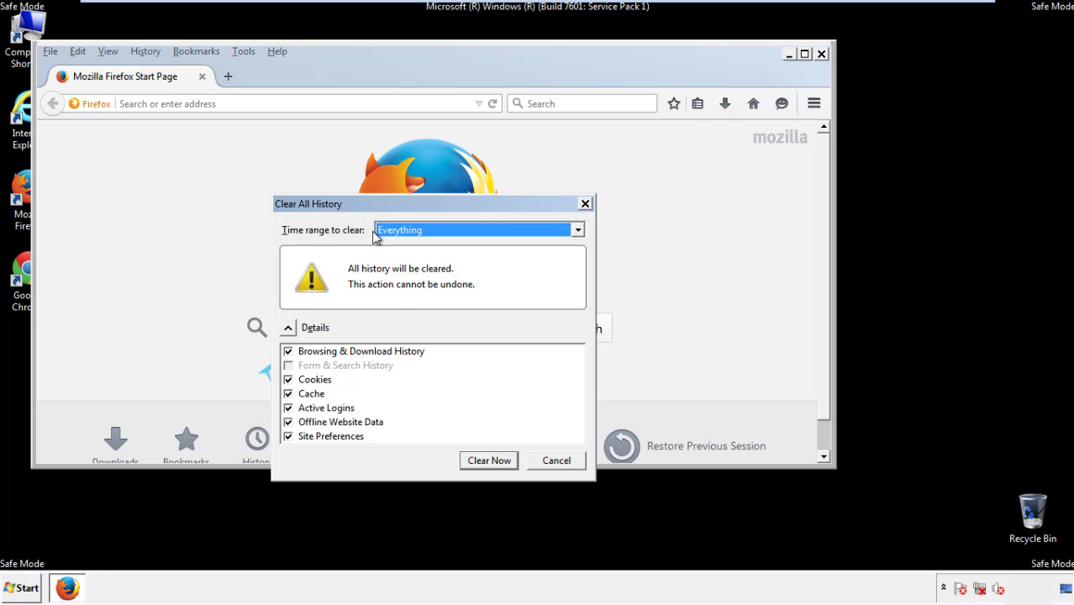
left_click(400, 232)
left_click(401, 314)
left_click(287, 422)
left_click(287, 421)
left_click(289, 436)
left_click(288, 436)
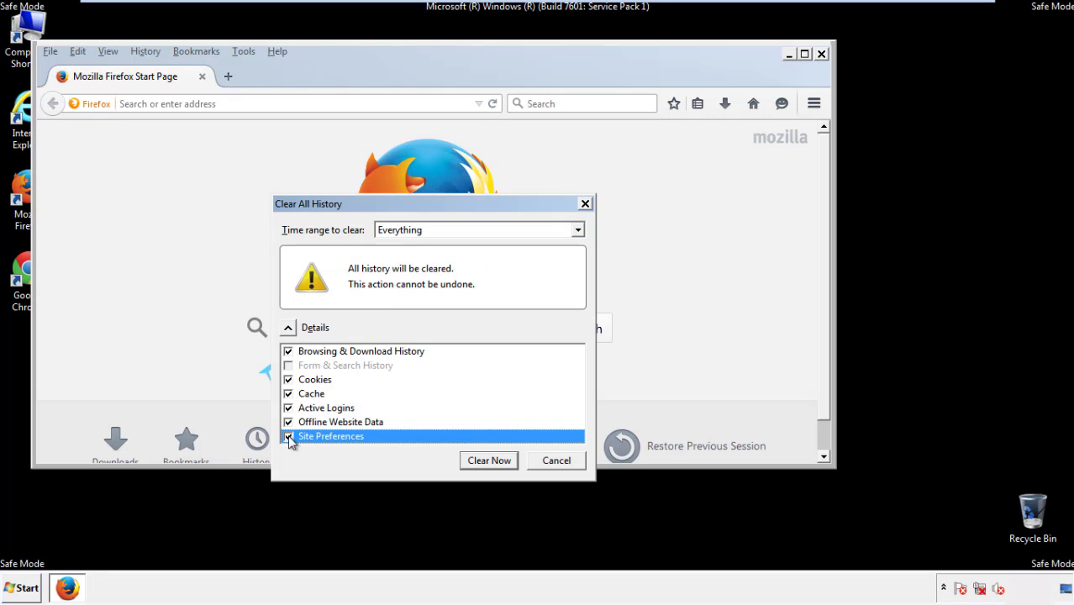
left_click(488, 460)
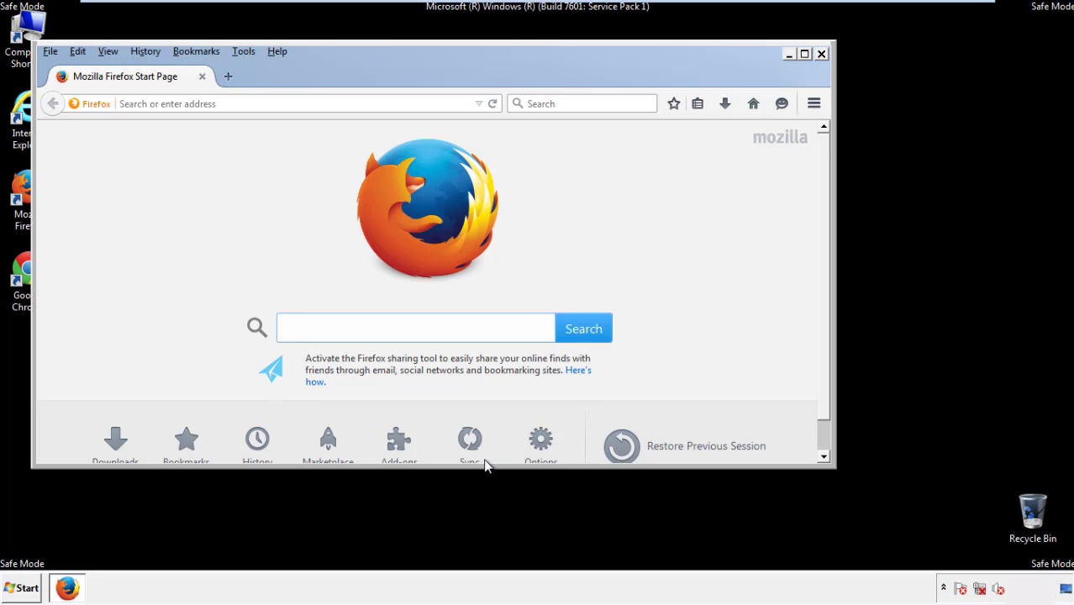
Refresh Firefox from Troubleshooting Information, finish the import, decline default browser, and close it
left_click(278, 51)
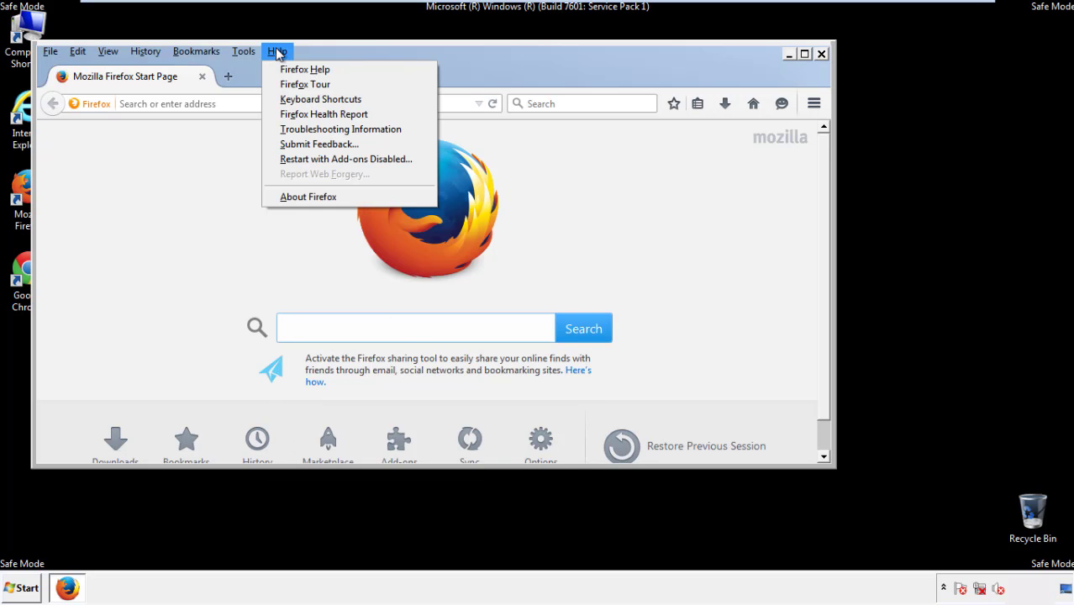
left_click(311, 129)
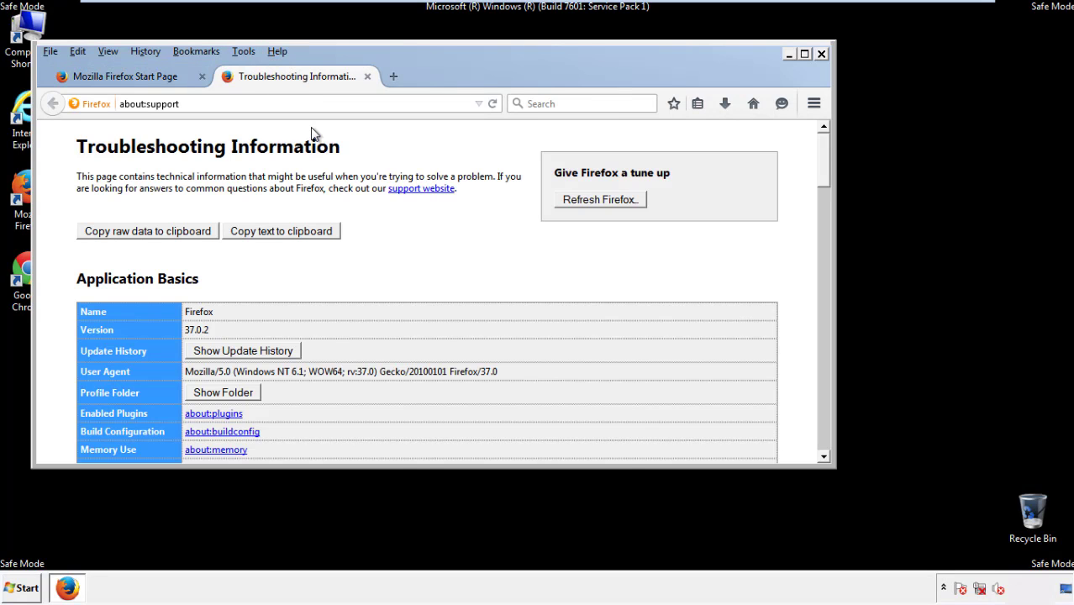
left_click(623, 203)
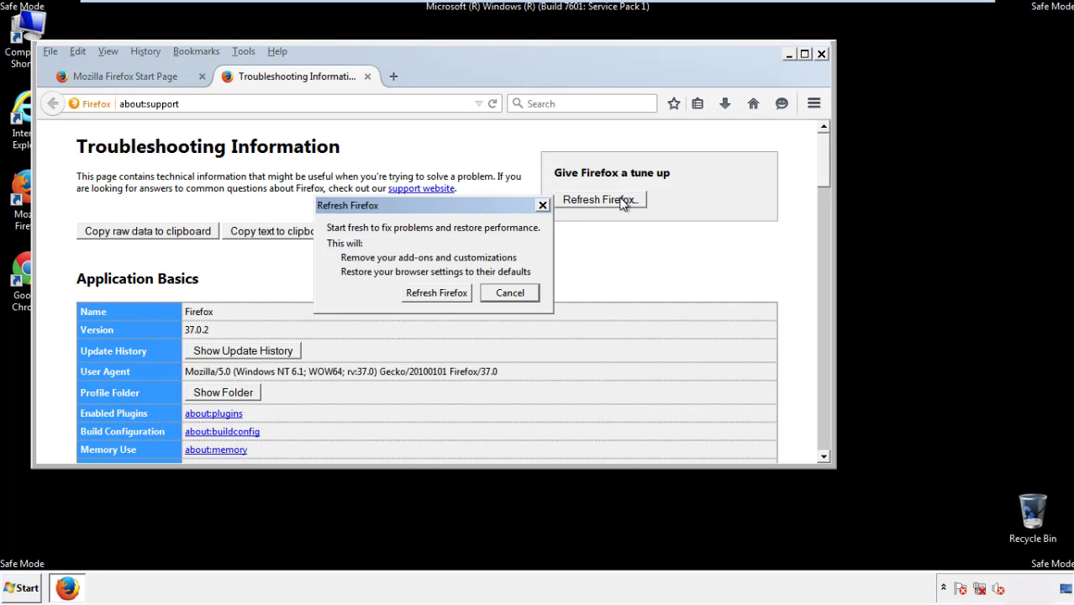
left_click(436, 291)
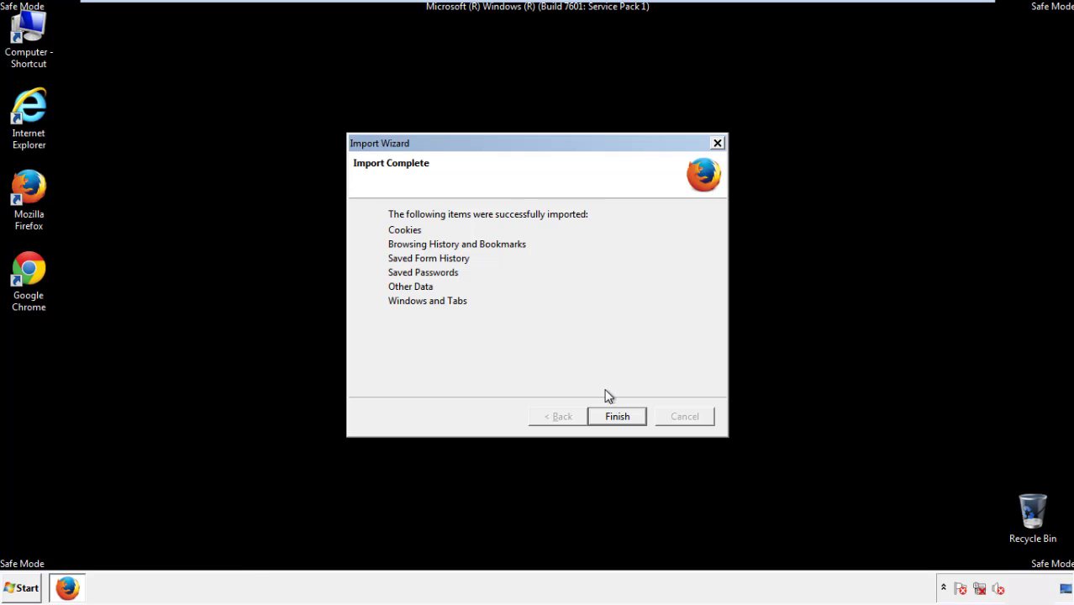
left_click(616, 416)
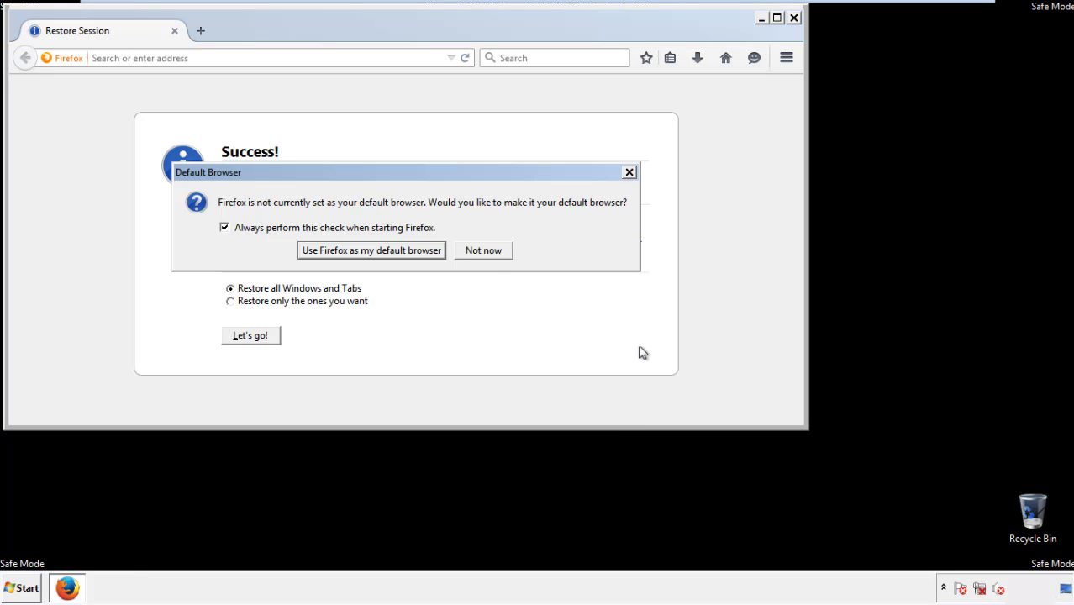
left_click(485, 252)
left_click(793, 18)
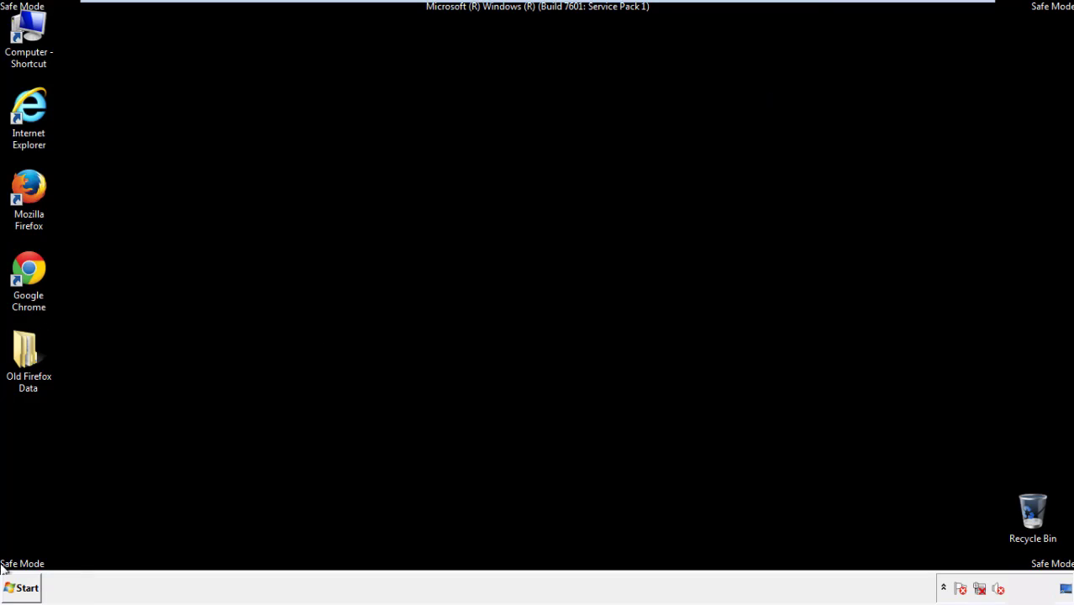
Launch Google Chrome from the desktop and choose "Don't ask again" on the default-browser prompt
left_click(25, 266)
left_click(25, 265)
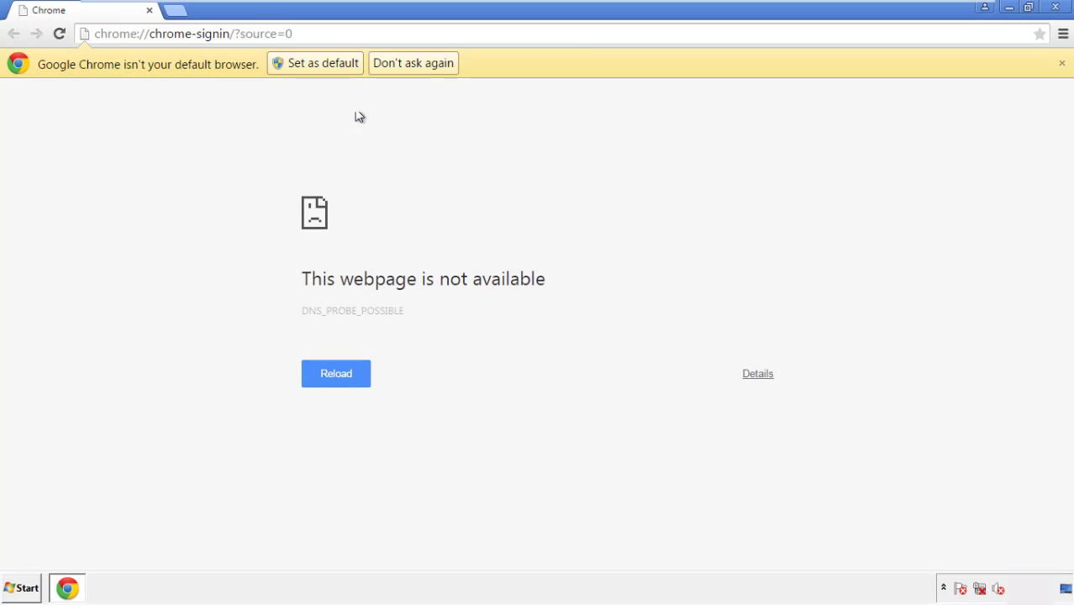
left_click(431, 65)
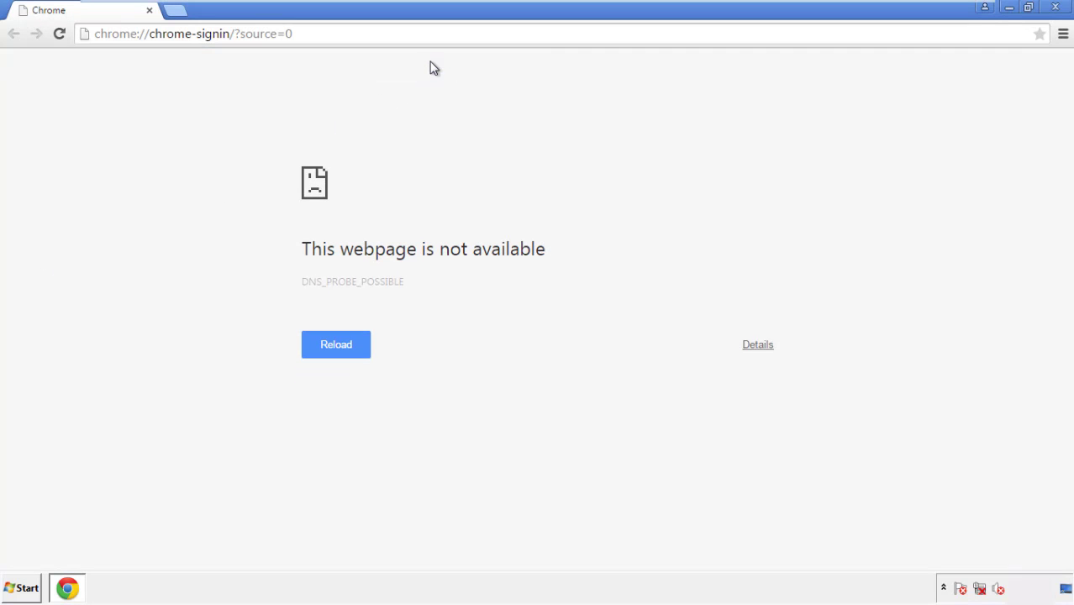
Clear Chrome browsing data from the beginning of time, including autofill form data
left_click(1063, 34)
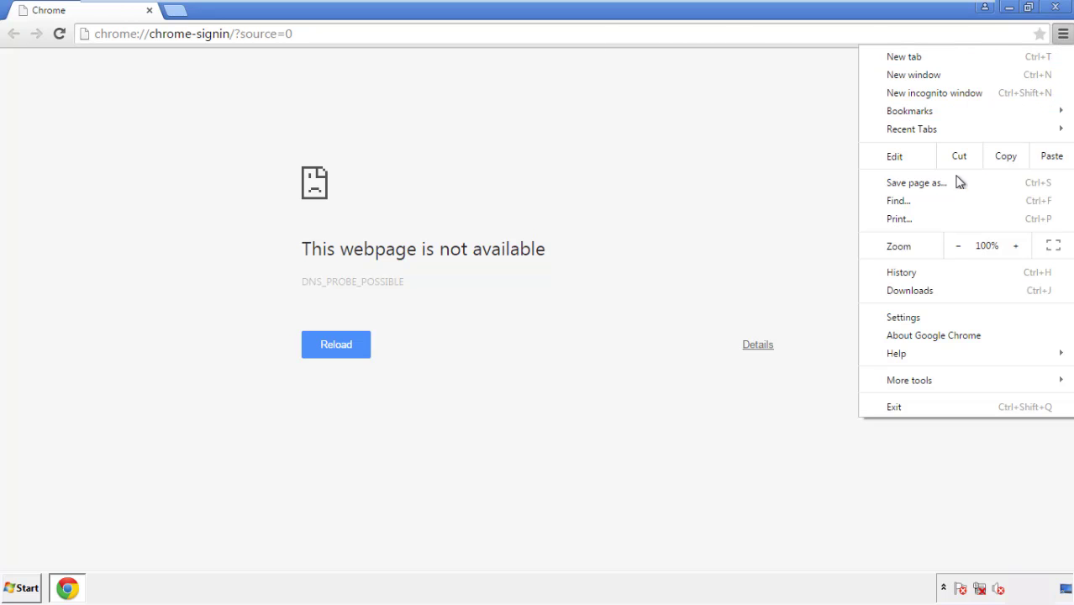
left_click(908, 317)
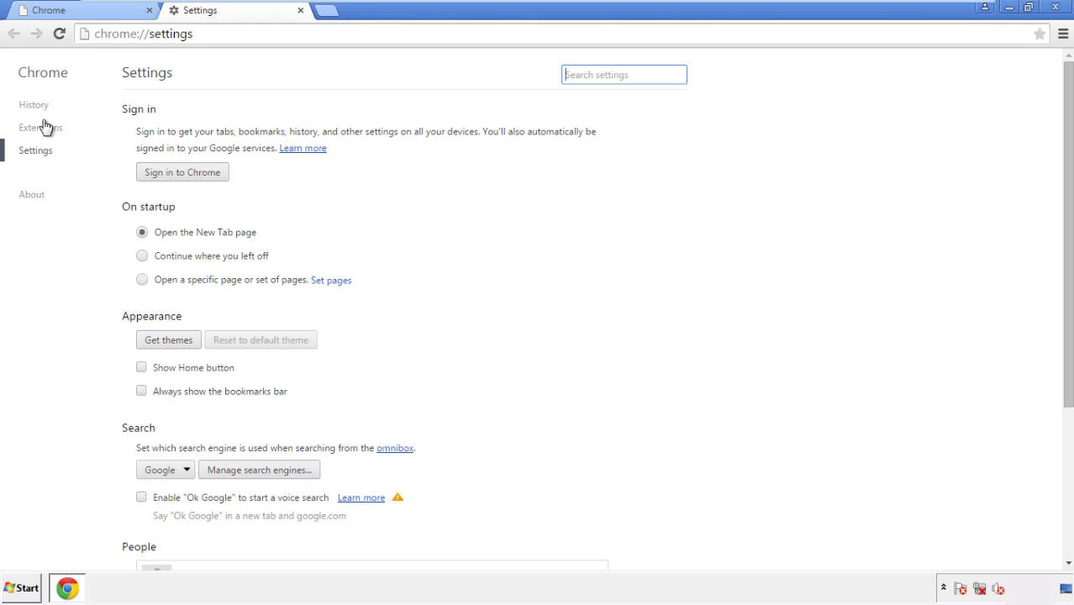
left_click(35, 106)
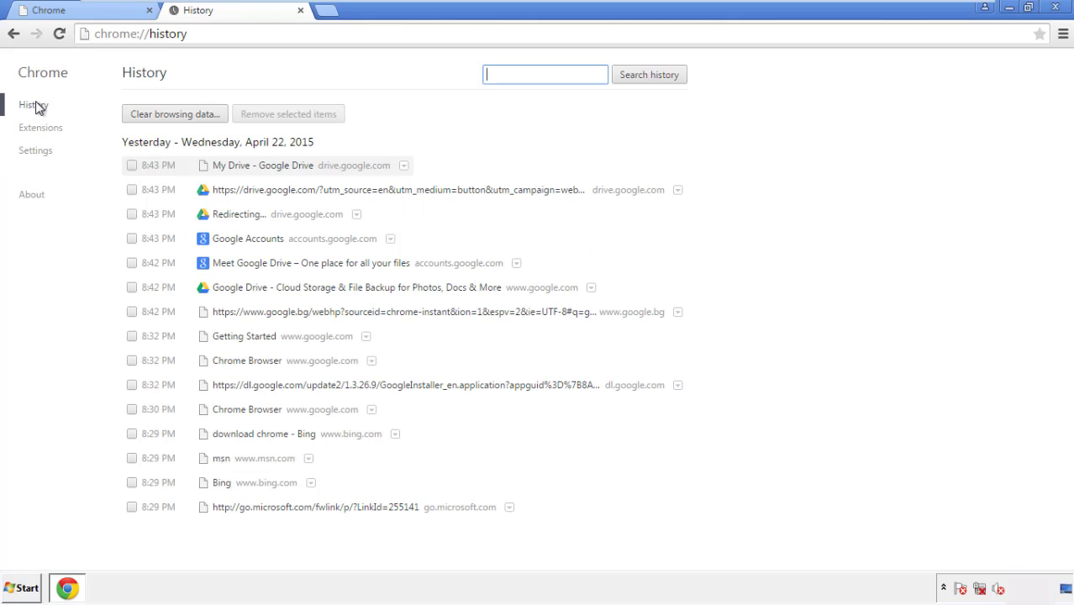
left_click(160, 117)
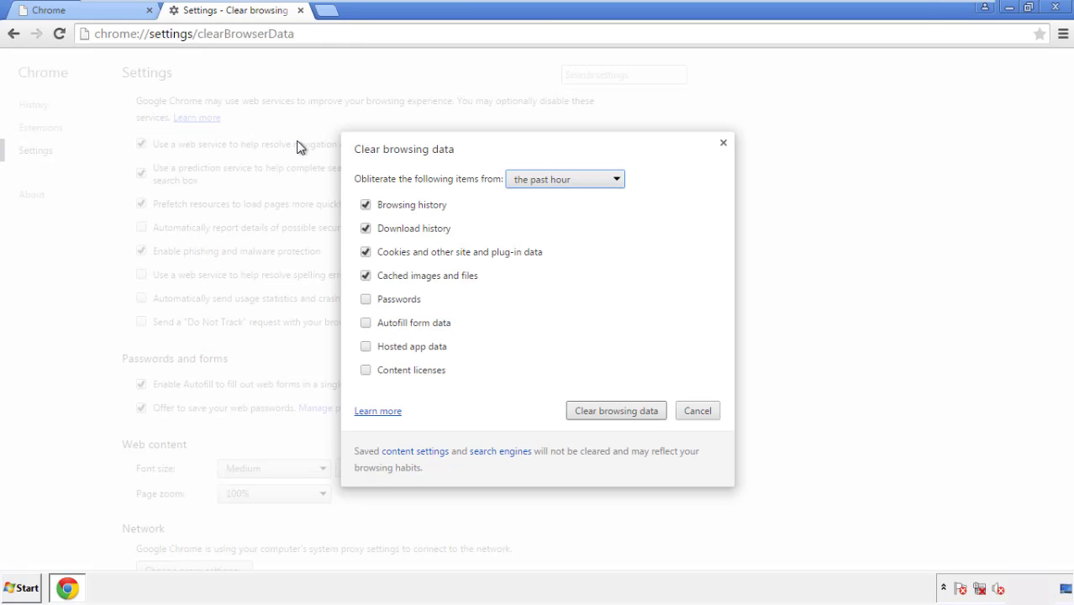
left_click(539, 181)
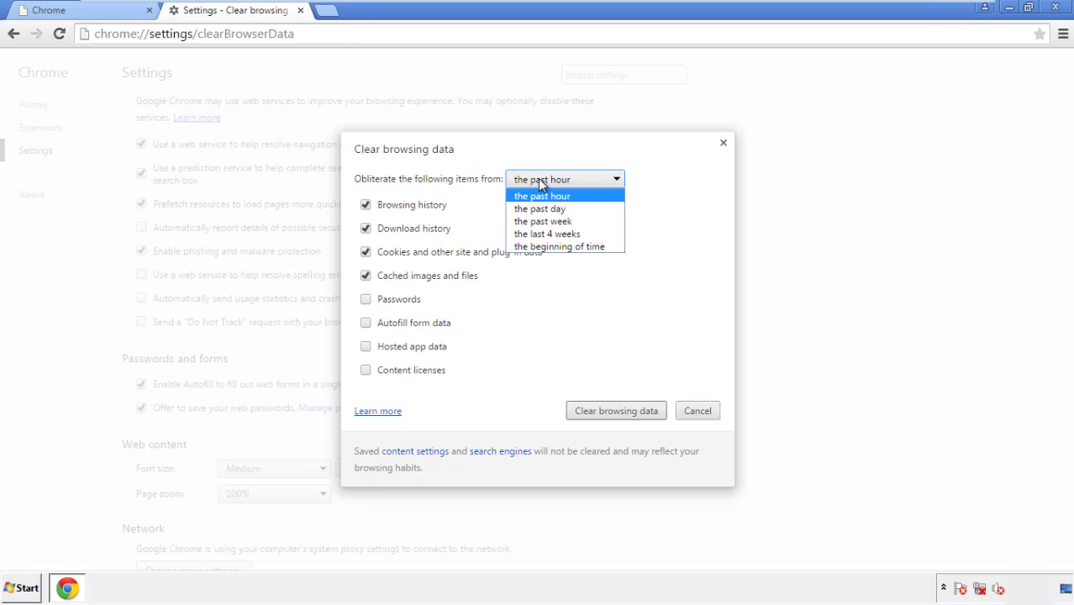
left_click(538, 247)
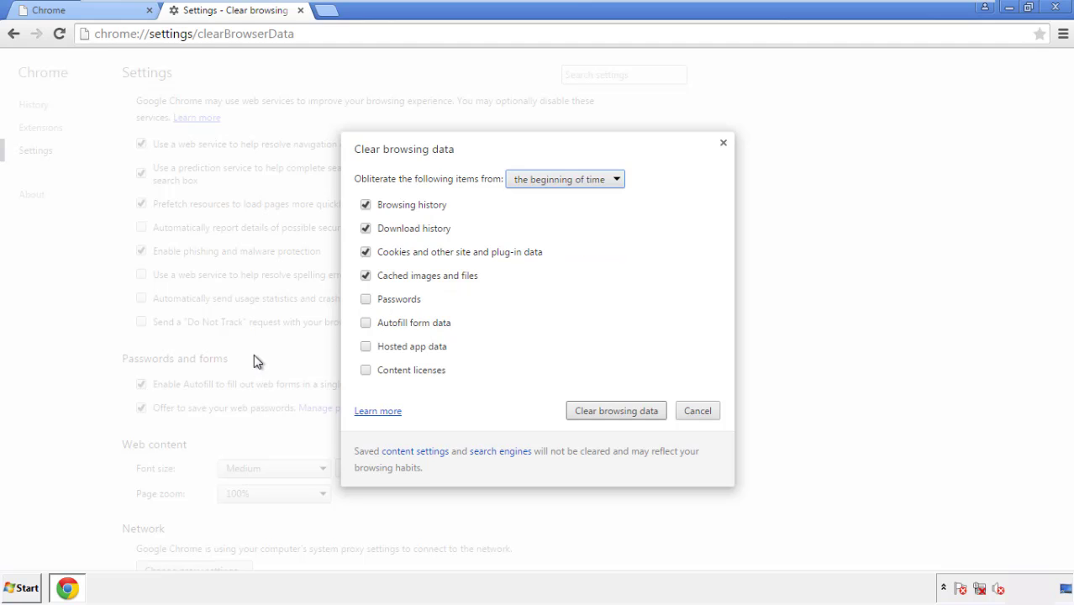
left_click(367, 325)
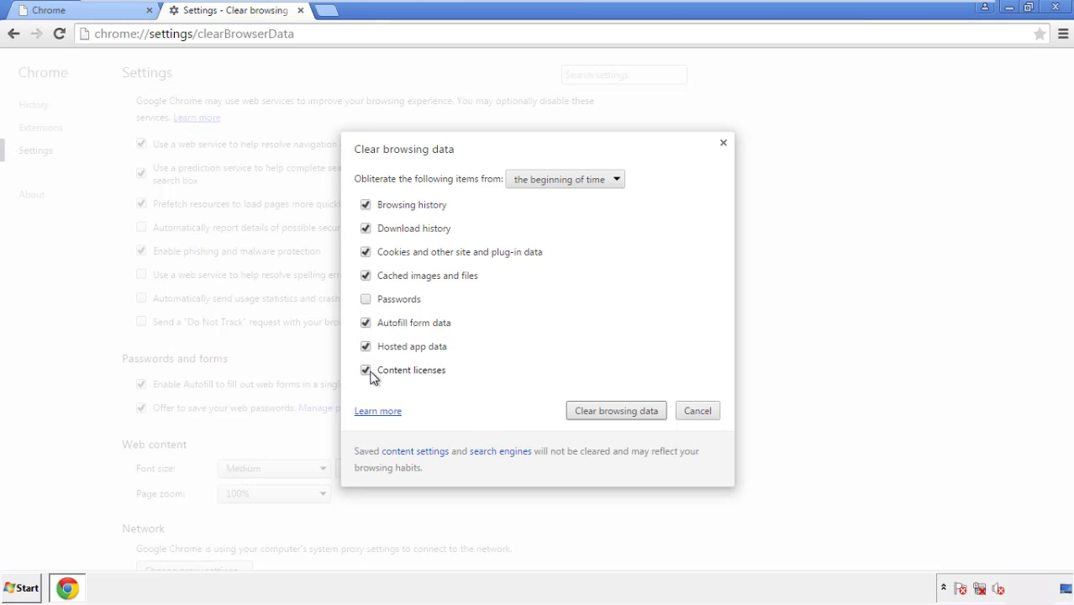
left_click(598, 410)
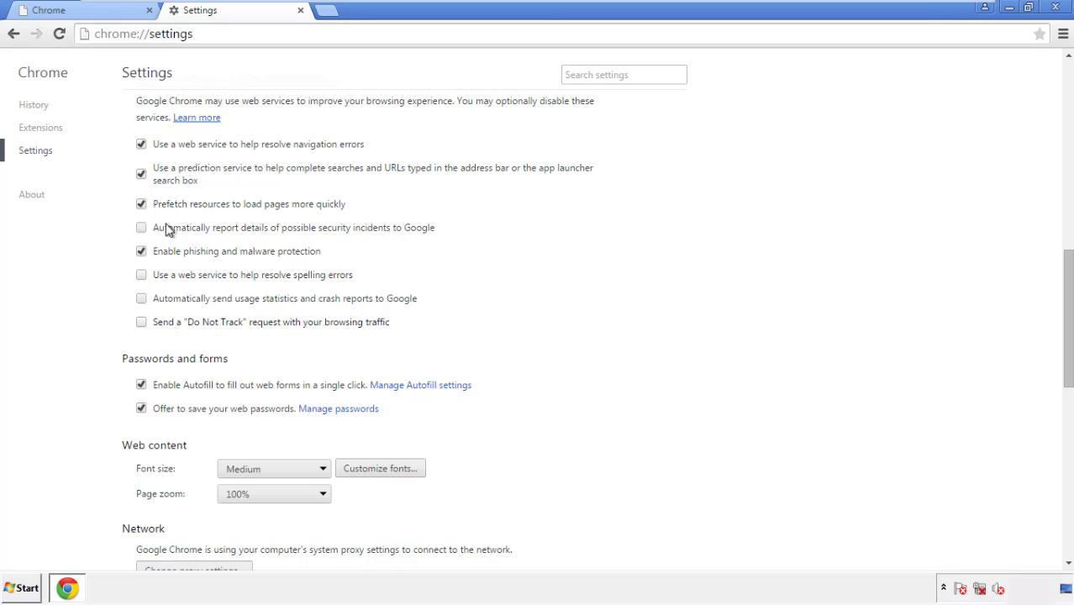
Reset Chrome's settings to their original defaults and close the Chrome window
left_click_drag(1067, 267, 1063, 453)
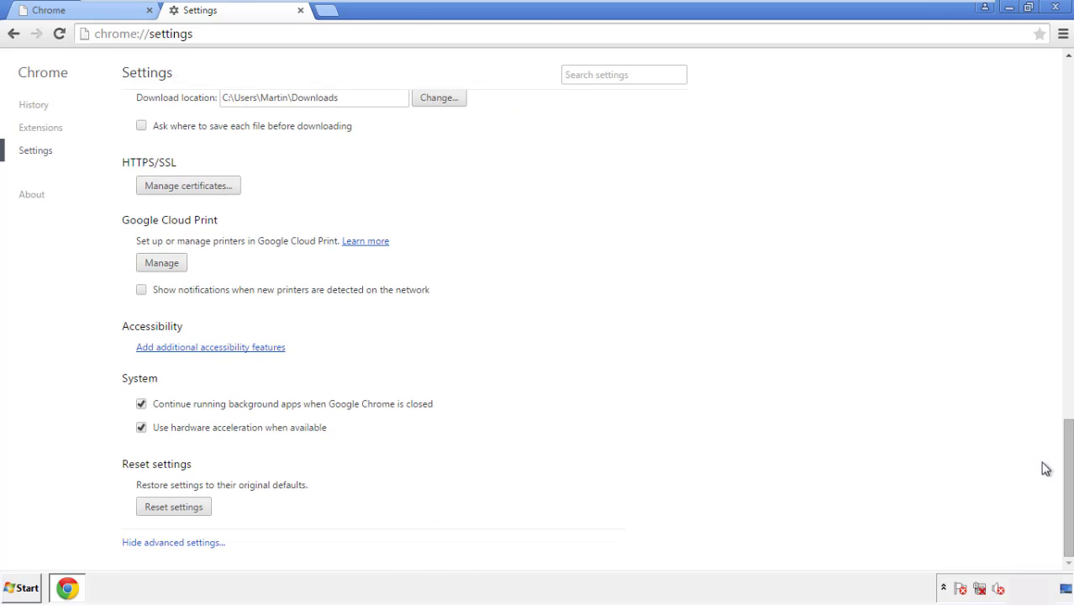
left_click(204, 511)
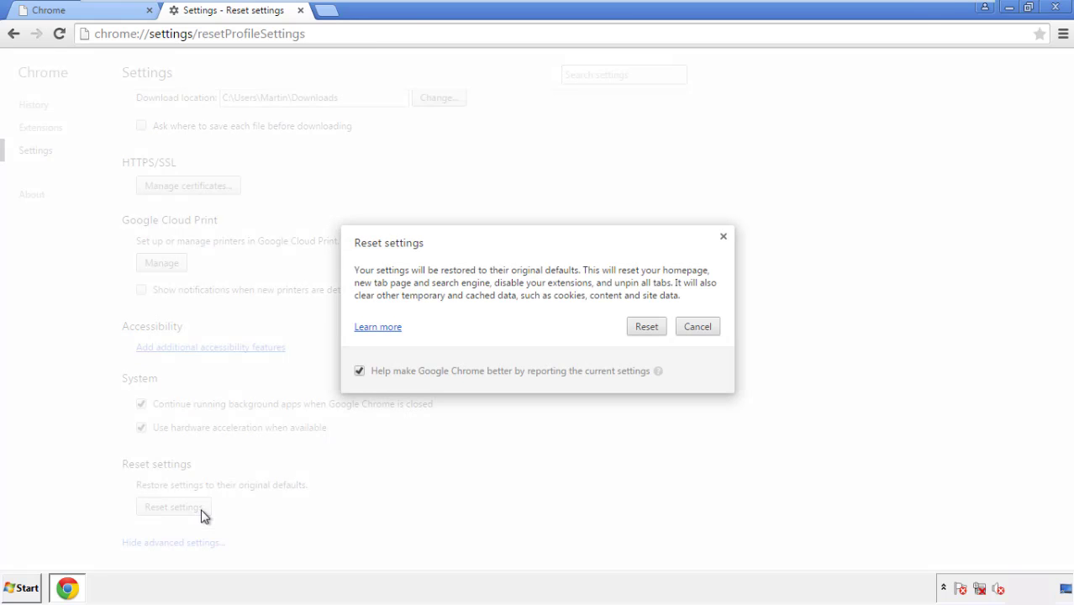
left_click(647, 327)
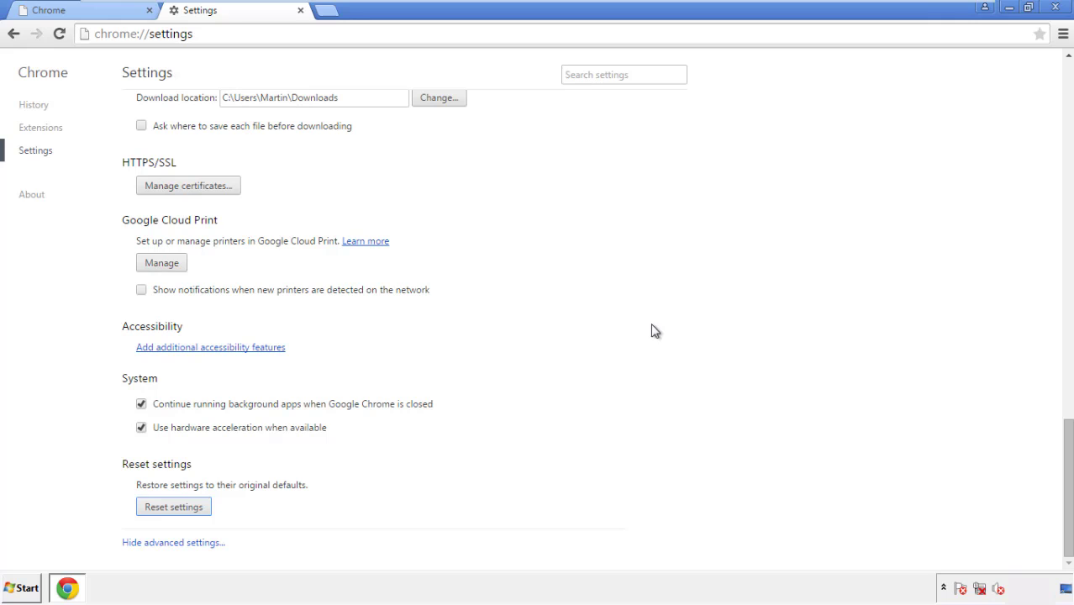
left_click(1054, 7)
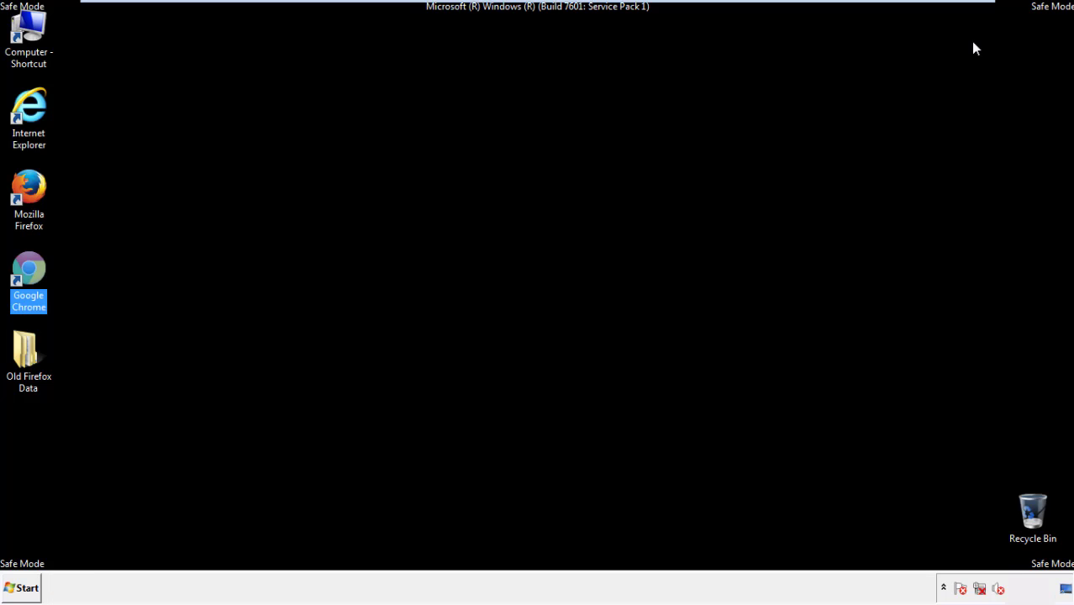
Remove the Search Mine extension in Firefox's Add-ons manager, then close Firefox
left_click(579, 272)
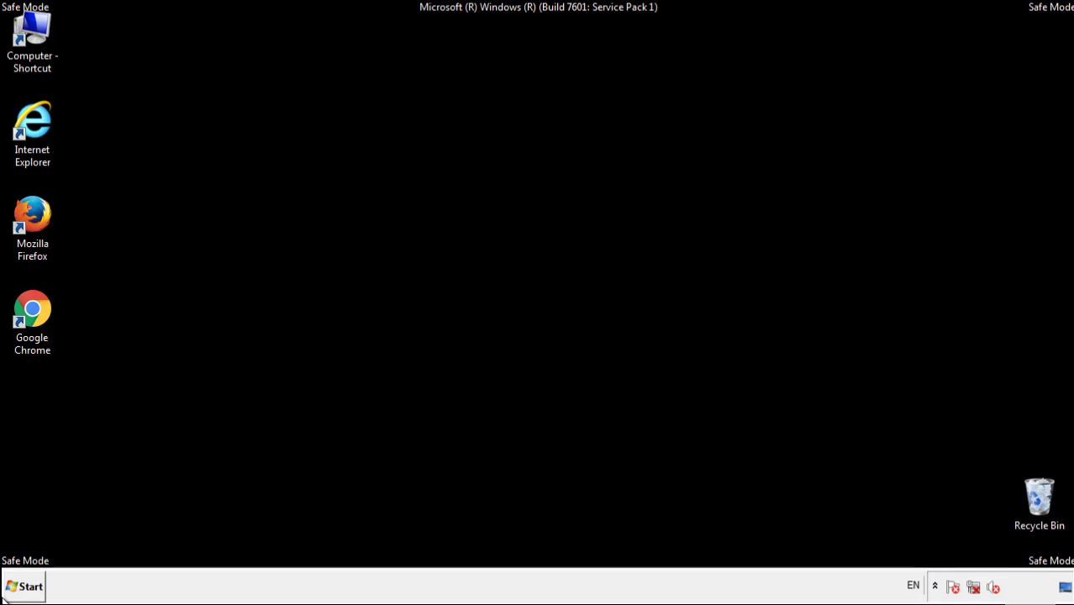
double_click(41, 209)
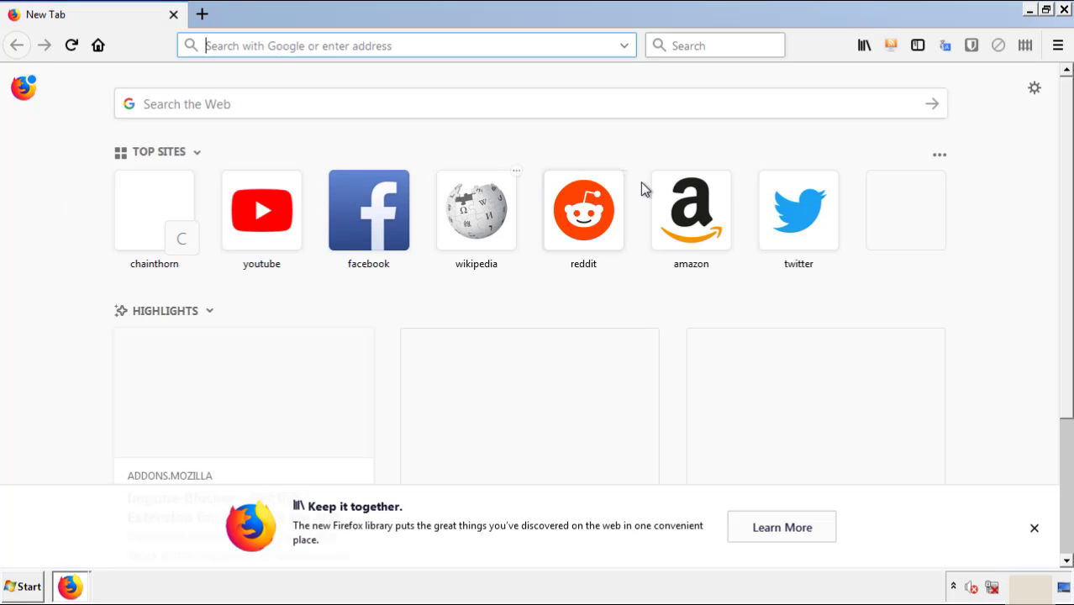
left_click(1057, 45)
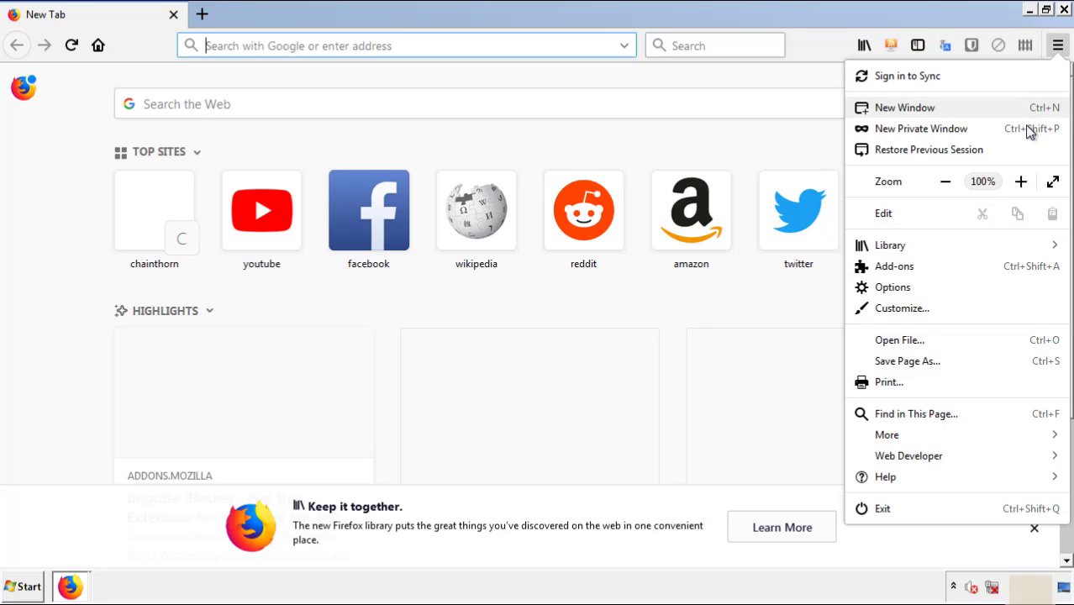
left_click(991, 267)
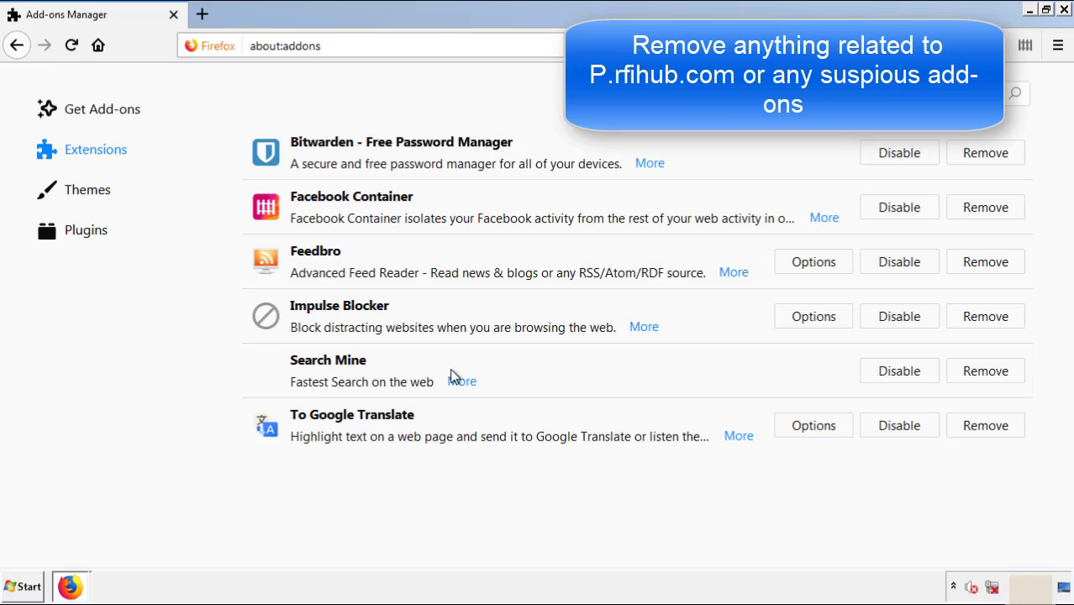
left_click(983, 378)
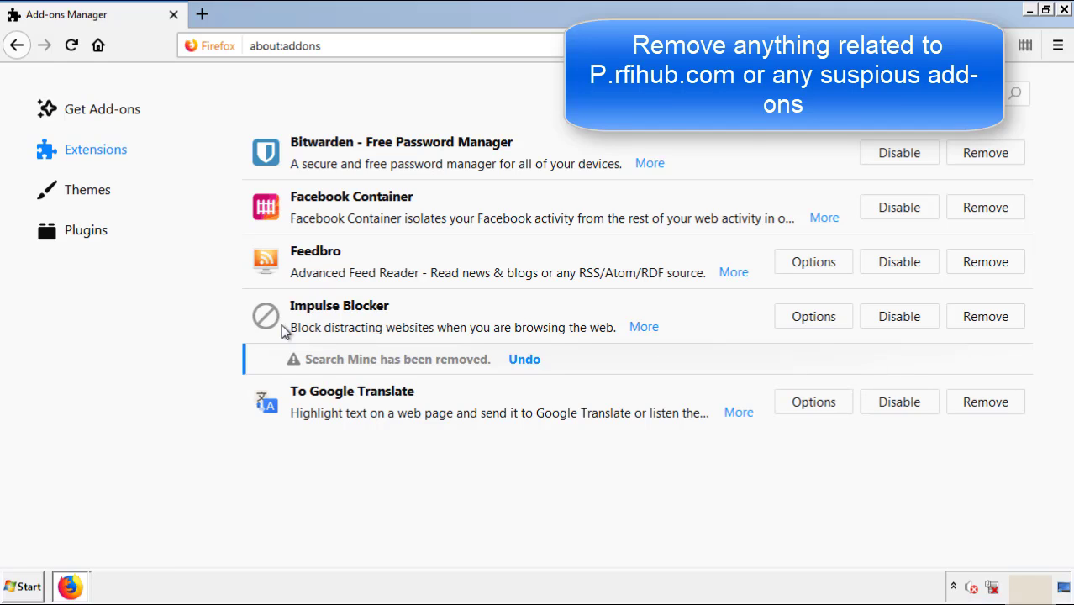
left_click(1065, 10)
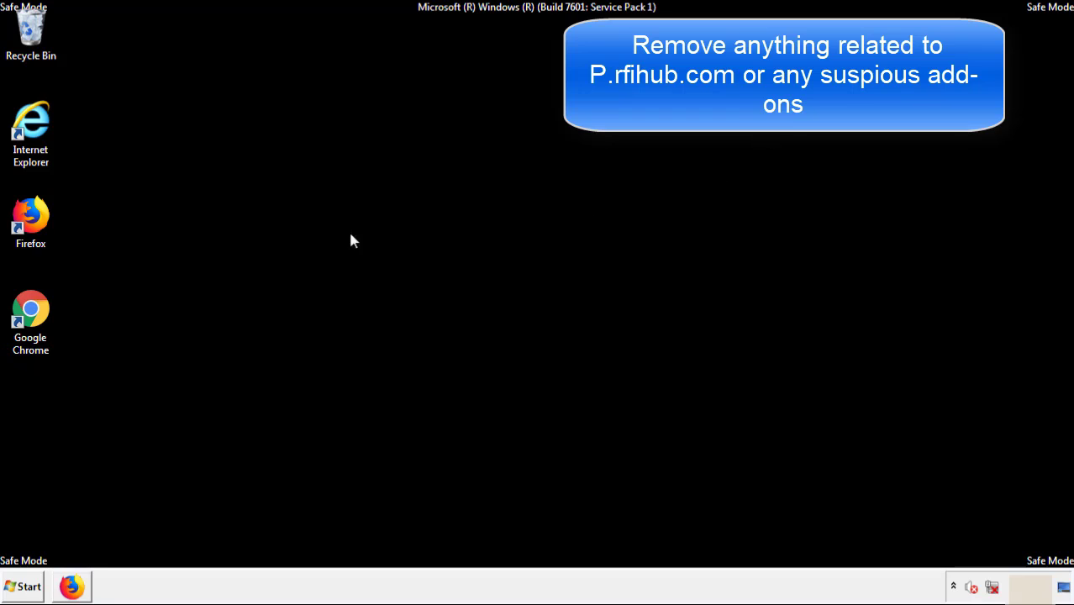
Remove the Search Mine extension from Chrome's Extensions page, close Chrome, and open Start
double_click(30, 326)
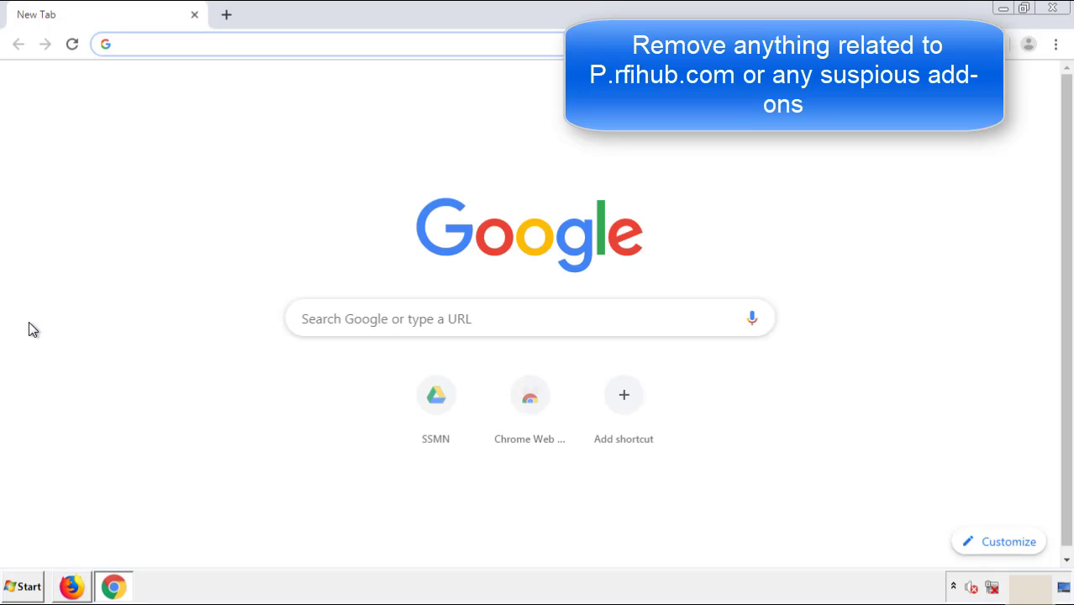
left_click(1056, 44)
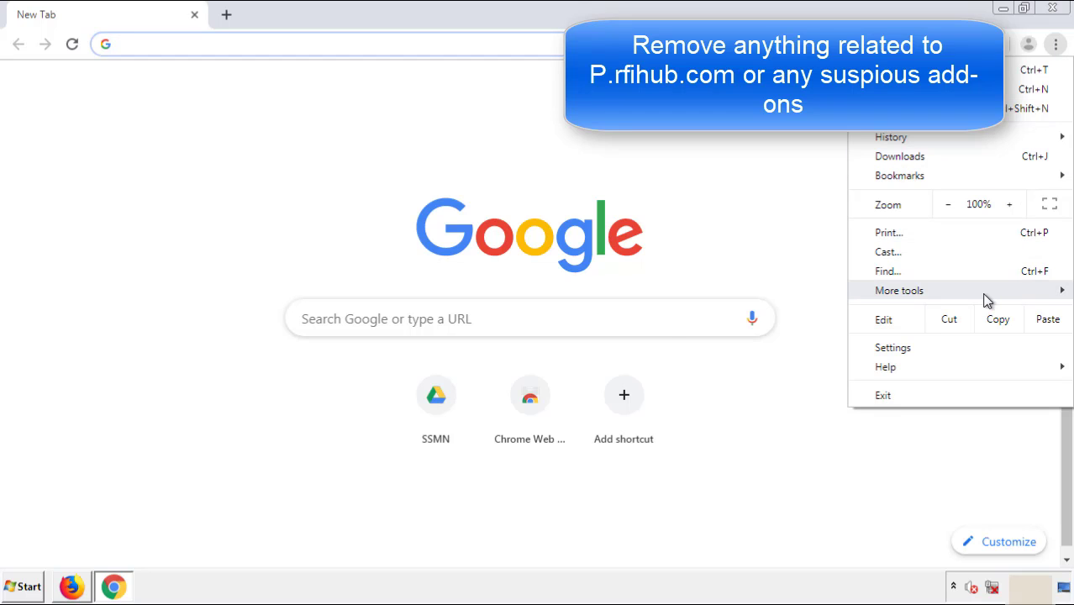
mouse_move(959, 295)
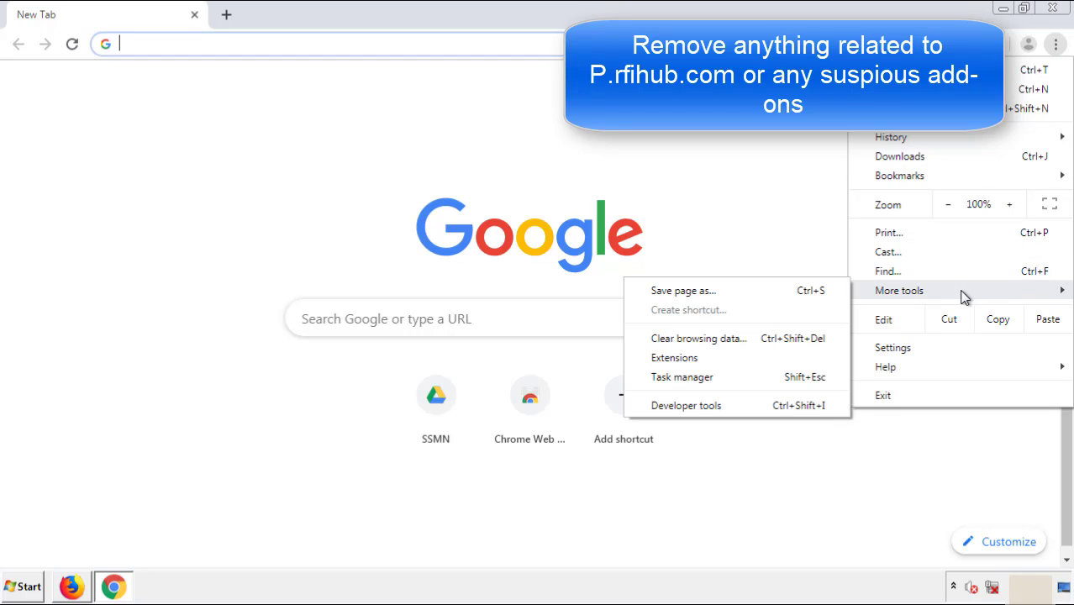
left_click(685, 357)
scroll(301, 278, "down", 6)
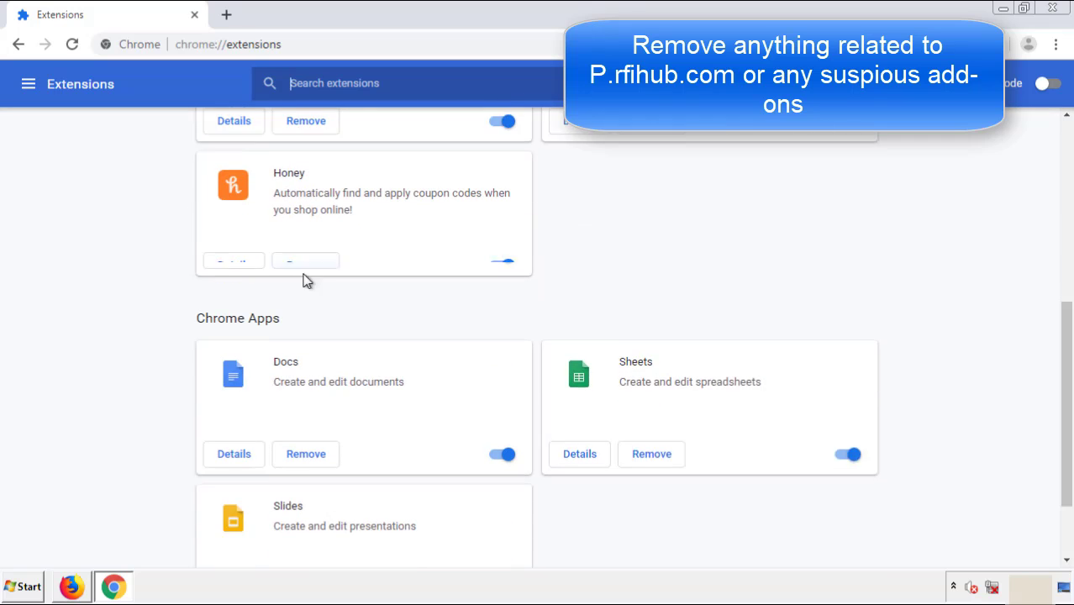
scroll(399, 286, "up", 6)
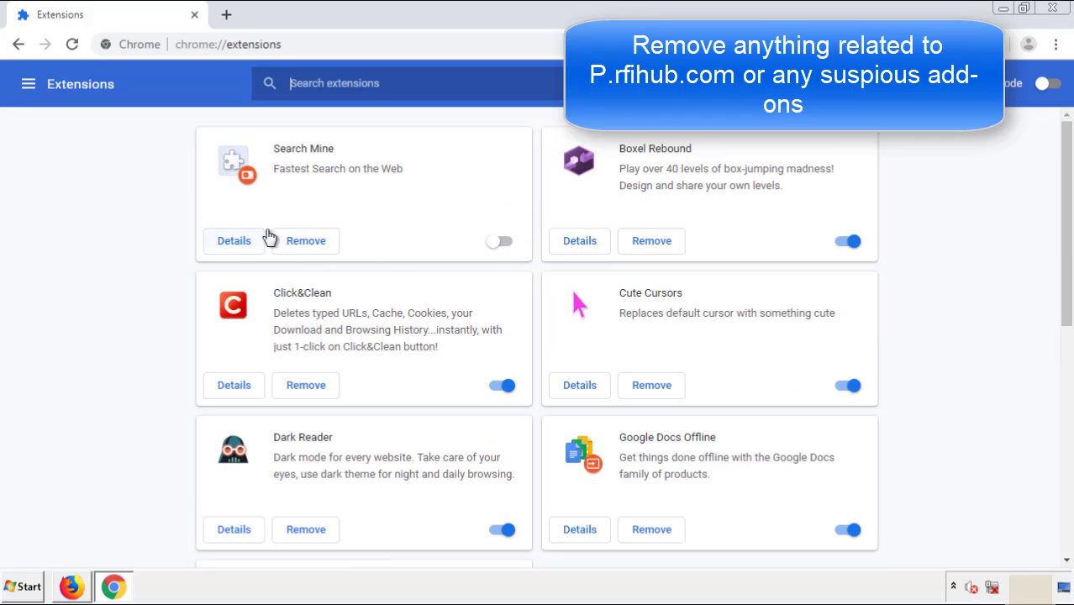
left_click(303, 246)
left_click(607, 132)
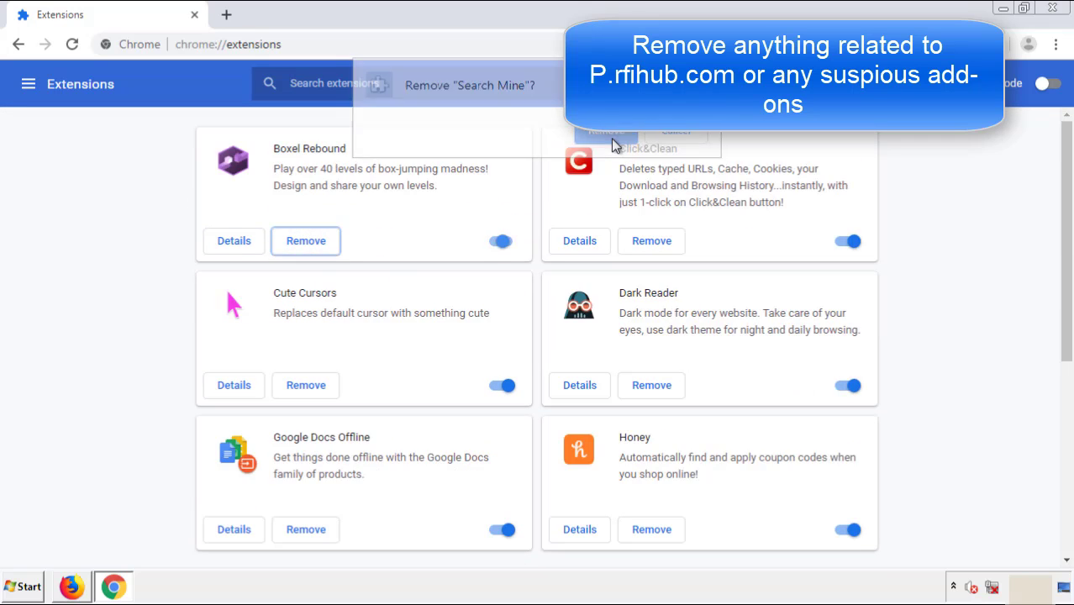
left_click(1061, 13)
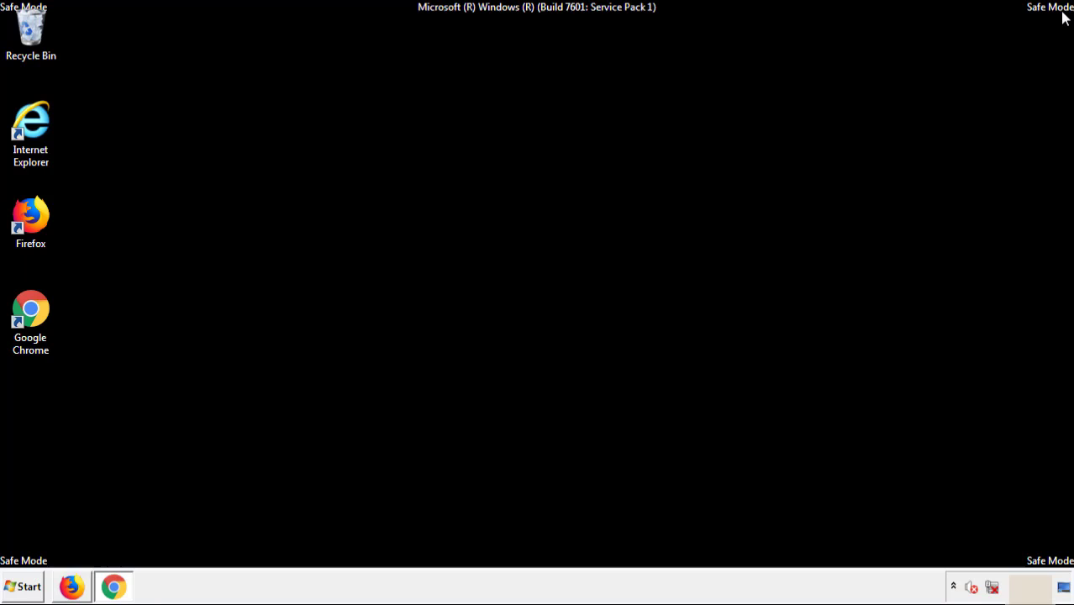
left_click(28, 591)
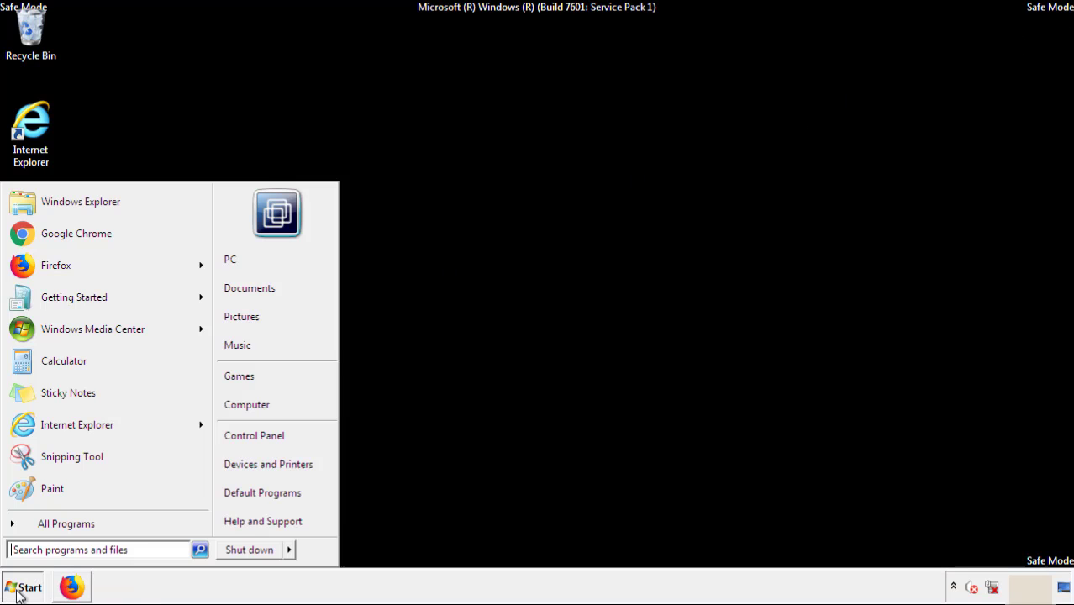